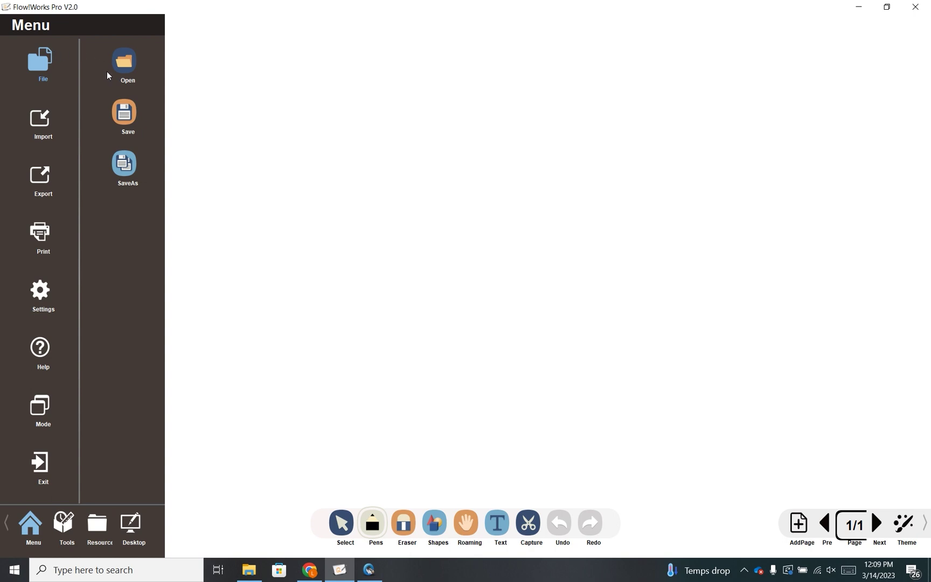
# Look through the Import, Export, Print and Settings options in turn.
pyautogui.click(45, 128)
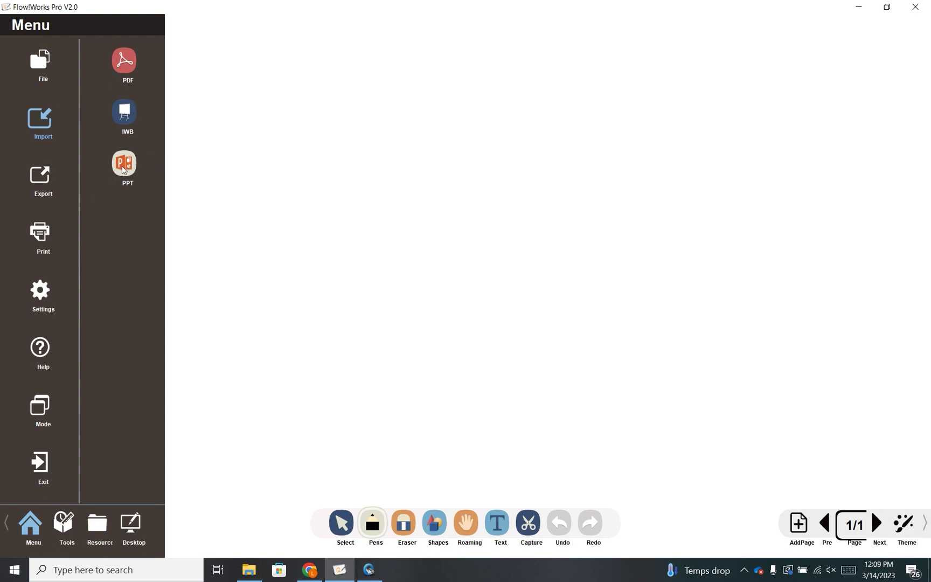
pyautogui.click(41, 184)
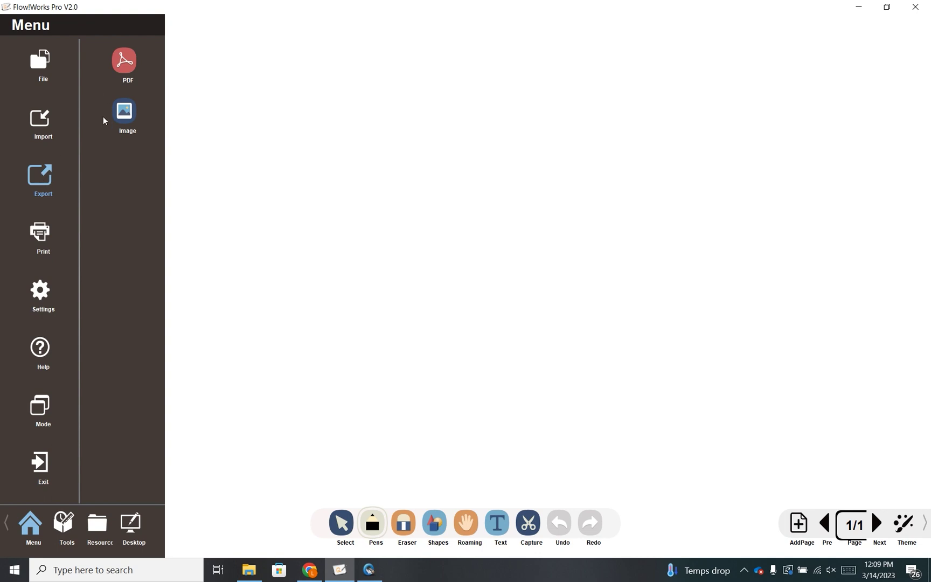
pyautogui.click(41, 241)
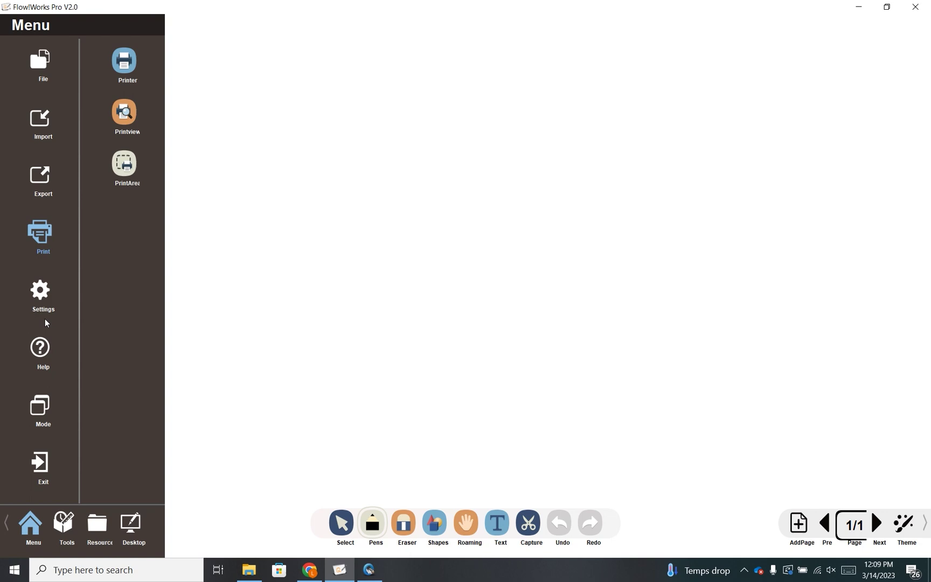
pyautogui.click(41, 297)
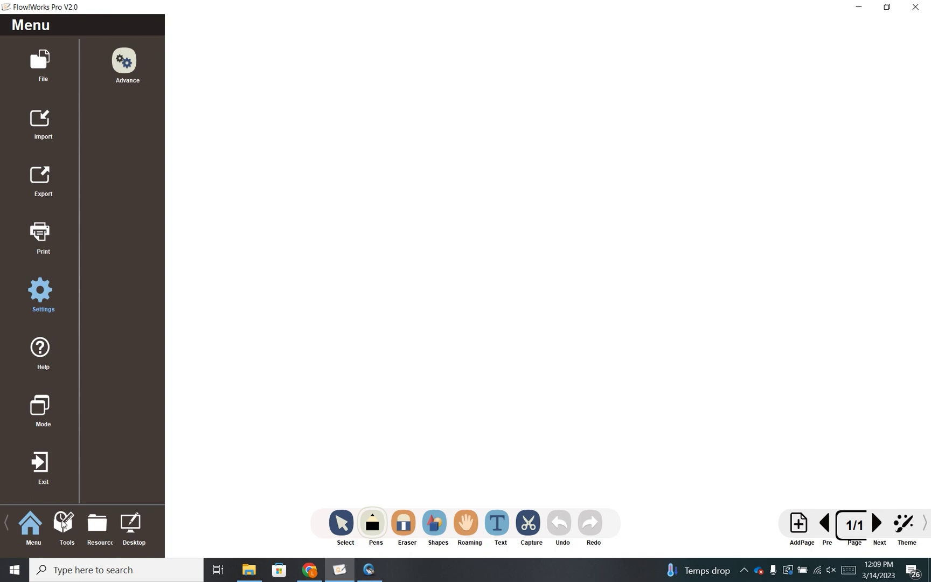
# Show the Local's resource library via Tools > Resource.
pyautogui.click(66, 525)
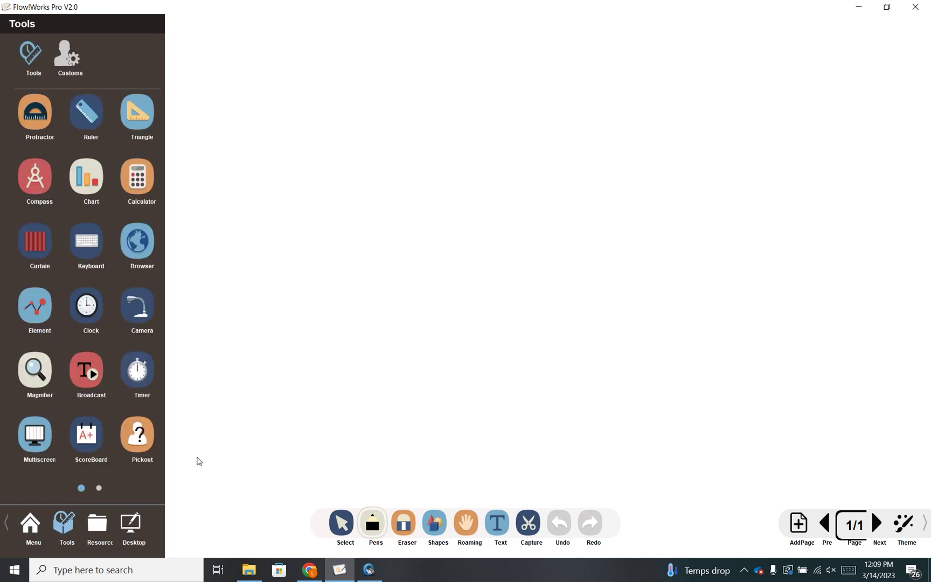
pyautogui.click(98, 528)
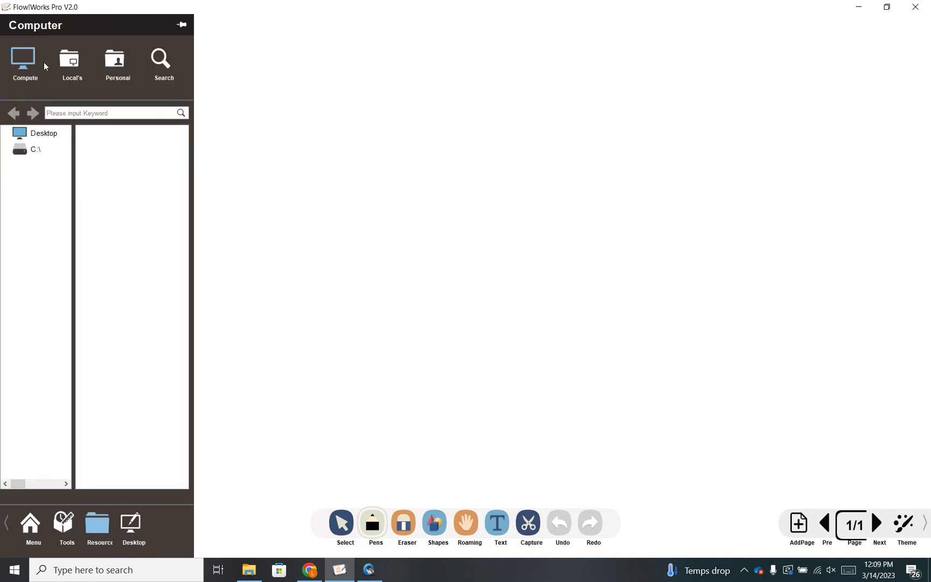
pyautogui.click(68, 62)
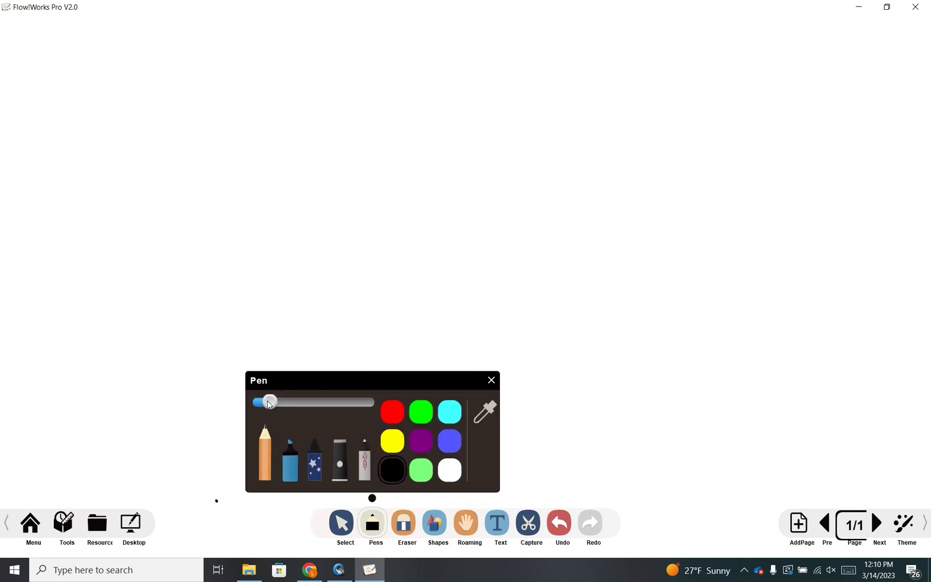
# Widen the pen size and set a custom magenta pen colour, #c14499.
pyautogui.moveTo(269, 404); pyautogui.dragTo(291, 402)
pyautogui.click(392, 412)
pyautogui.click(427, 439)
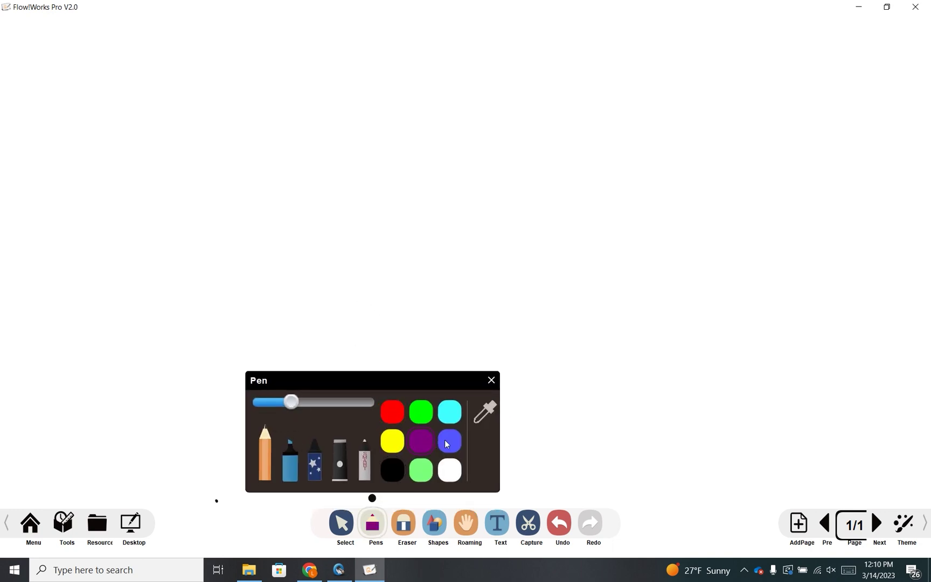
pyautogui.click(488, 413)
pyautogui.click(470, 256)
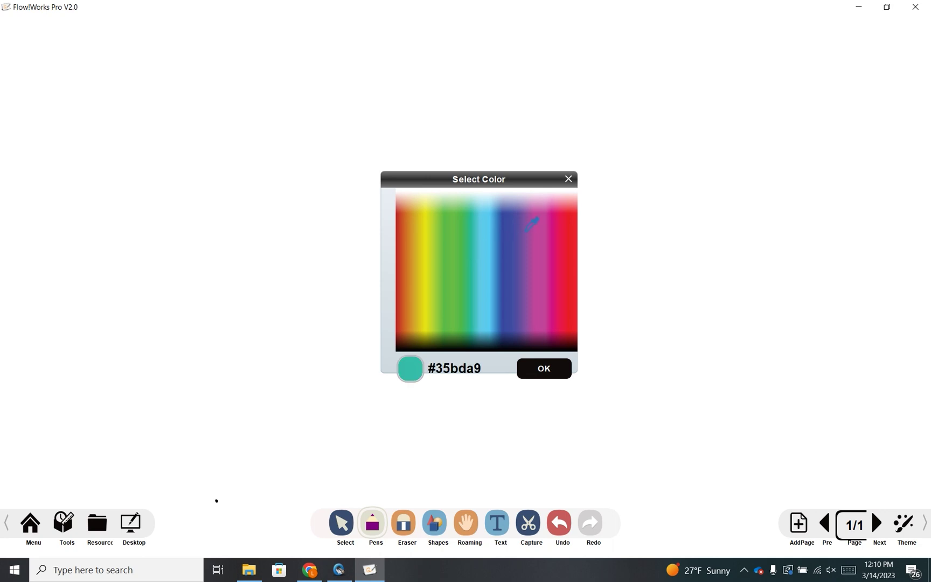
pyautogui.click(536, 230)
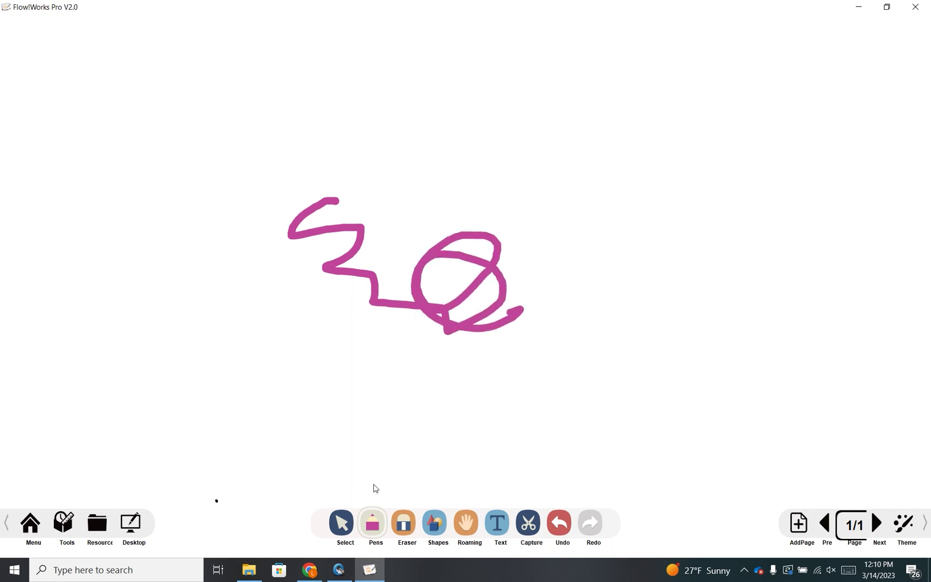
# Draw a yellow highlighter band across the top of the scribble.
pyautogui.click(373, 528)
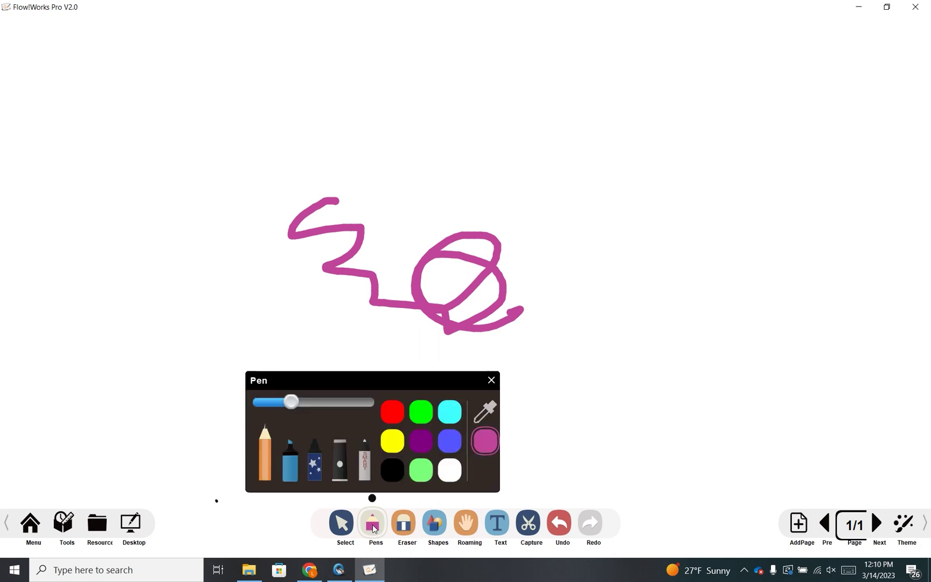
pyautogui.click(289, 466)
pyautogui.moveTo(270, 233); pyautogui.dragTo(413, 229)
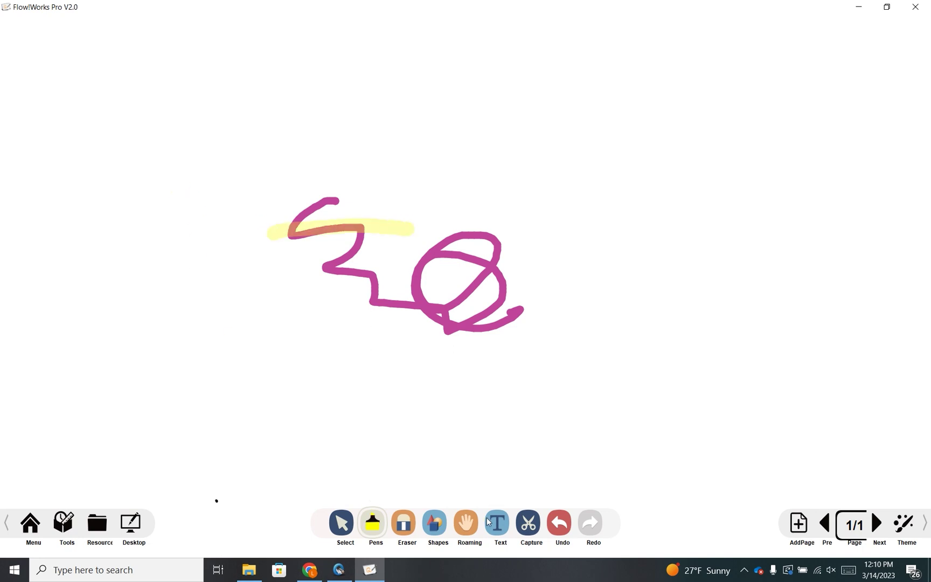
# Draw a blue down arrow right of the scribble with the banana Texture Pen.
pyautogui.click(383, 539)
pyautogui.click(315, 466)
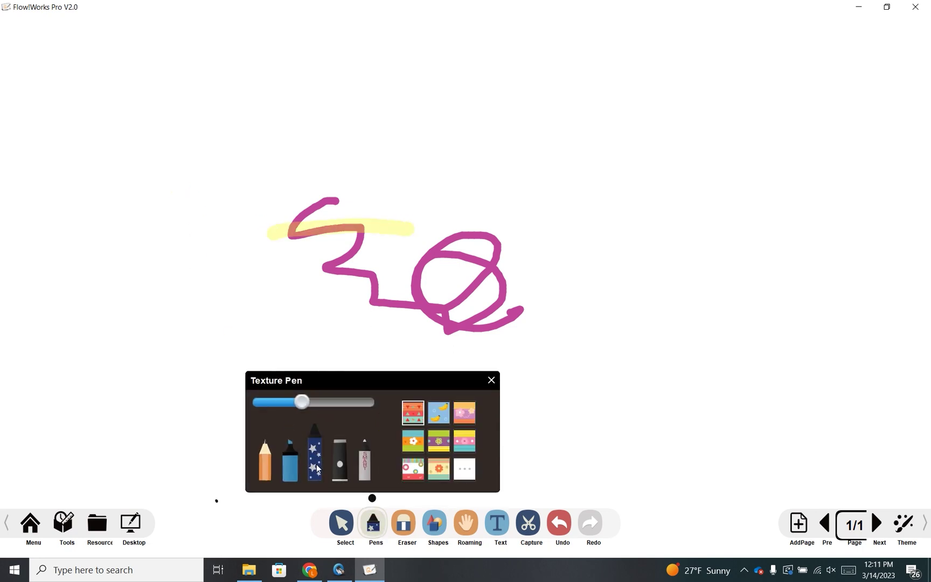
pyautogui.click(464, 468)
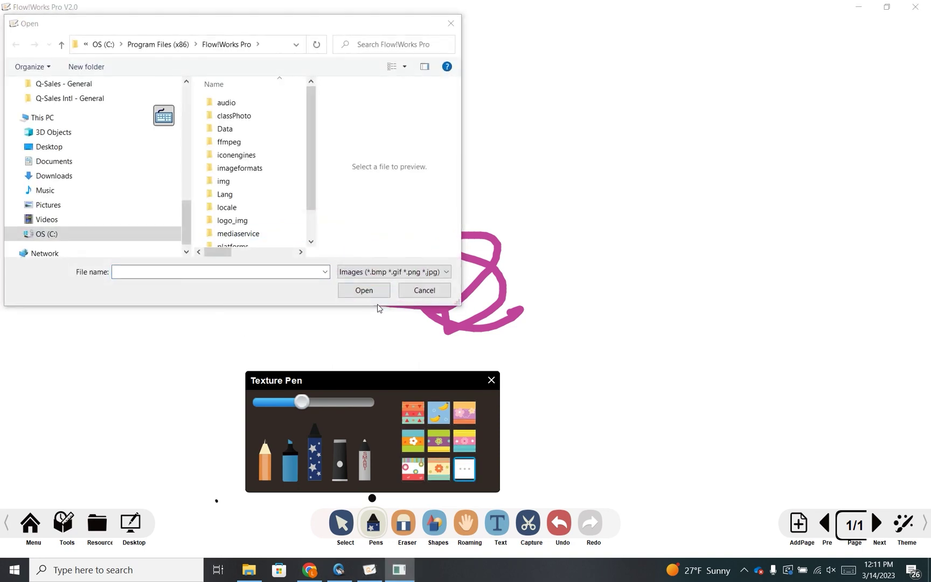
pyautogui.click(424, 289)
pyautogui.click(438, 412)
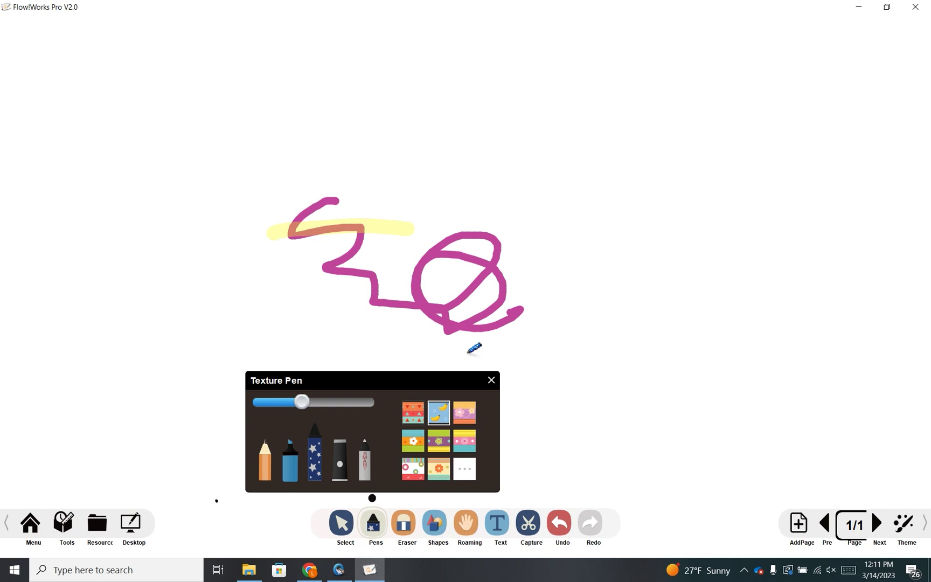
pyautogui.moveTo(528, 170); pyautogui.dragTo(545, 259)
pyautogui.moveTo(576, 175); pyautogui.dragTo(595, 272)
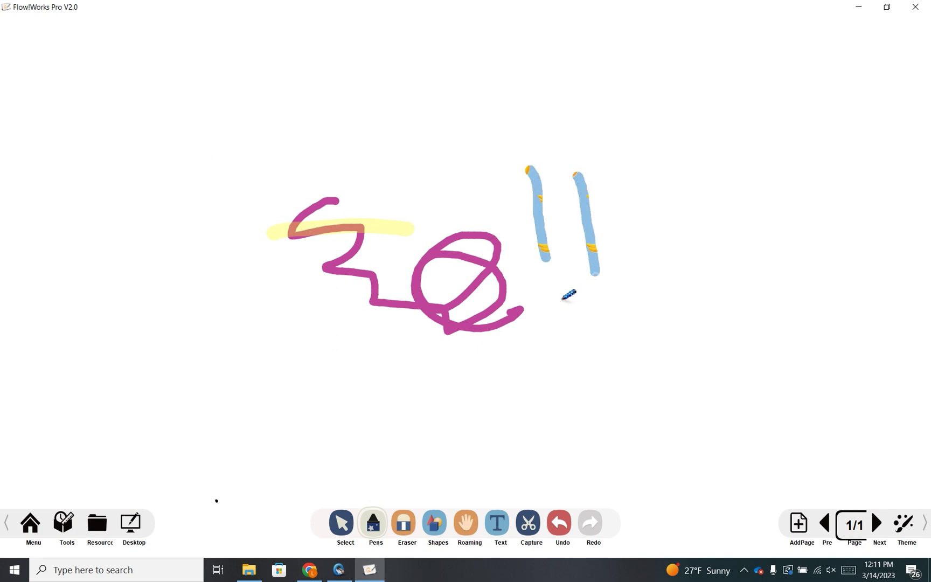
pyautogui.moveTo(539, 283)
pyautogui.mouseDown()
pyautogui.moveTo(572, 329)
pyautogui.moveTo(621, 280)
pyautogui.mouseUp()
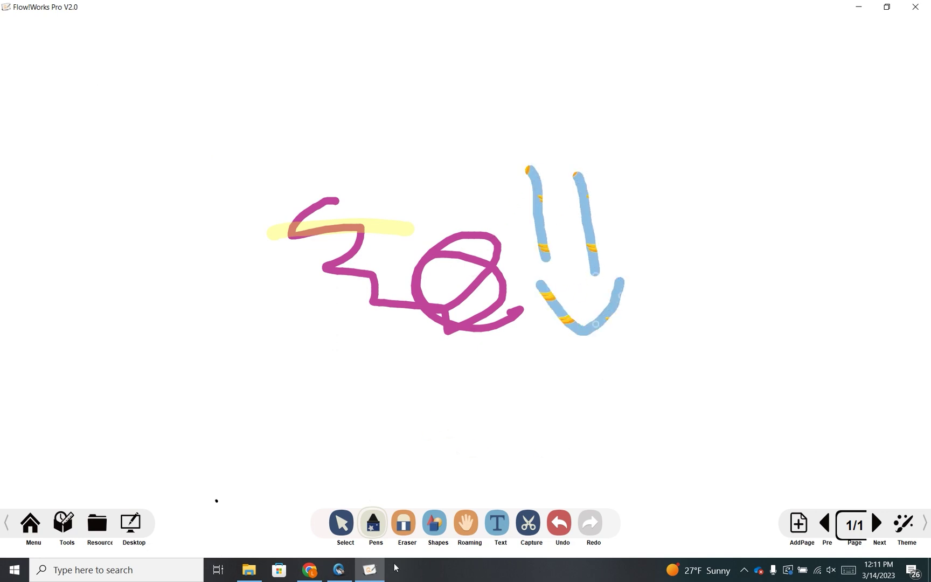
# Sweep two fading Laser Pen lines across the drawing.
pyautogui.click(372, 523)
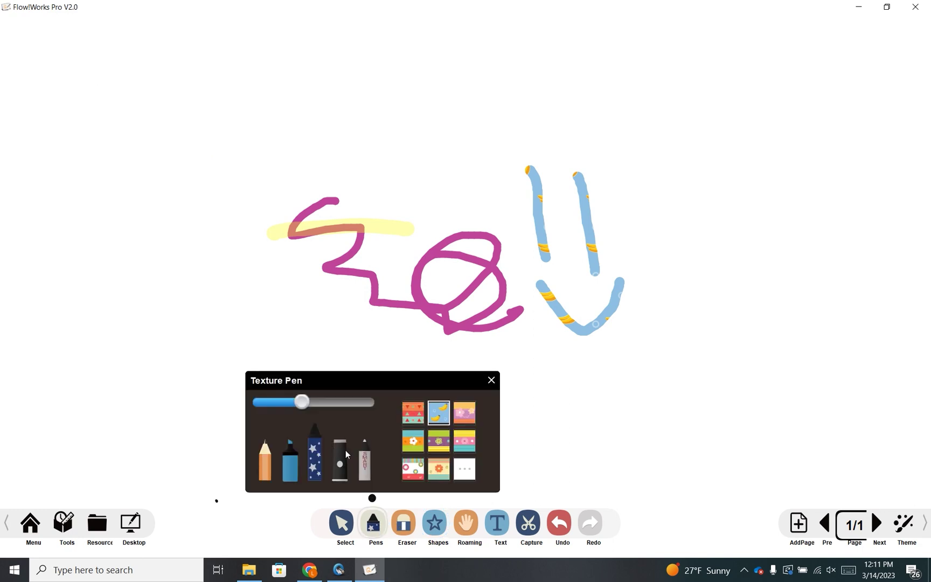
pyautogui.click(345, 450)
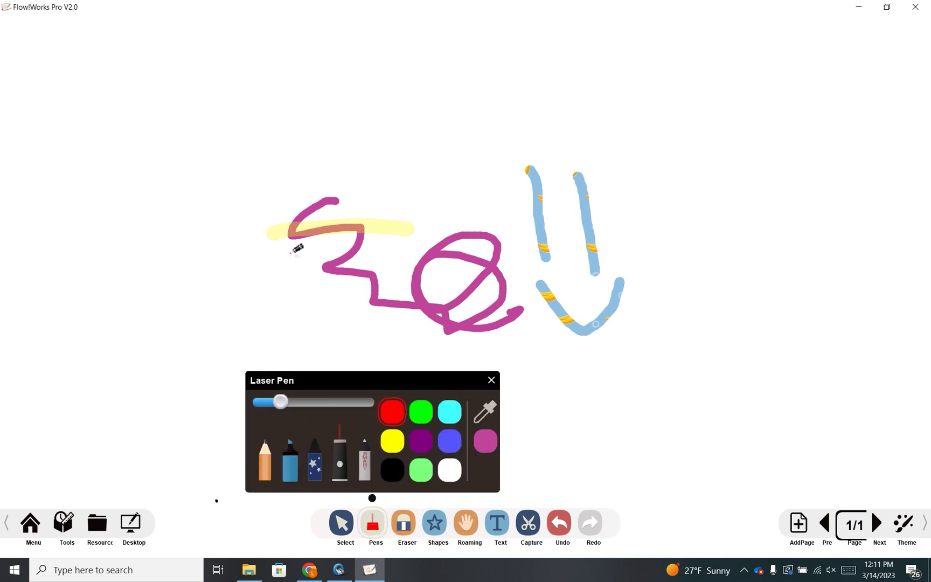
pyautogui.moveTo(266, 296); pyautogui.dragTo(533, 265)
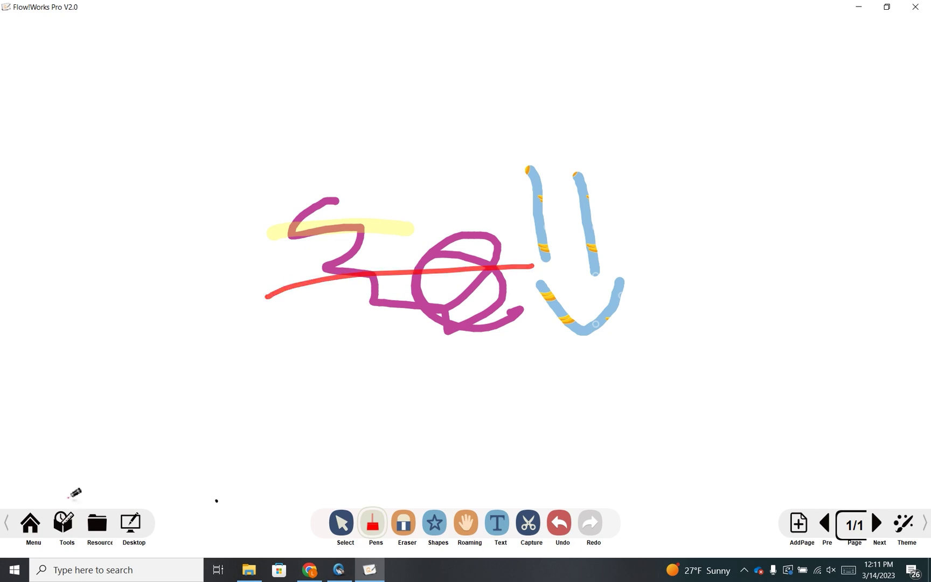
pyautogui.moveTo(343, 367); pyautogui.dragTo(659, 308)
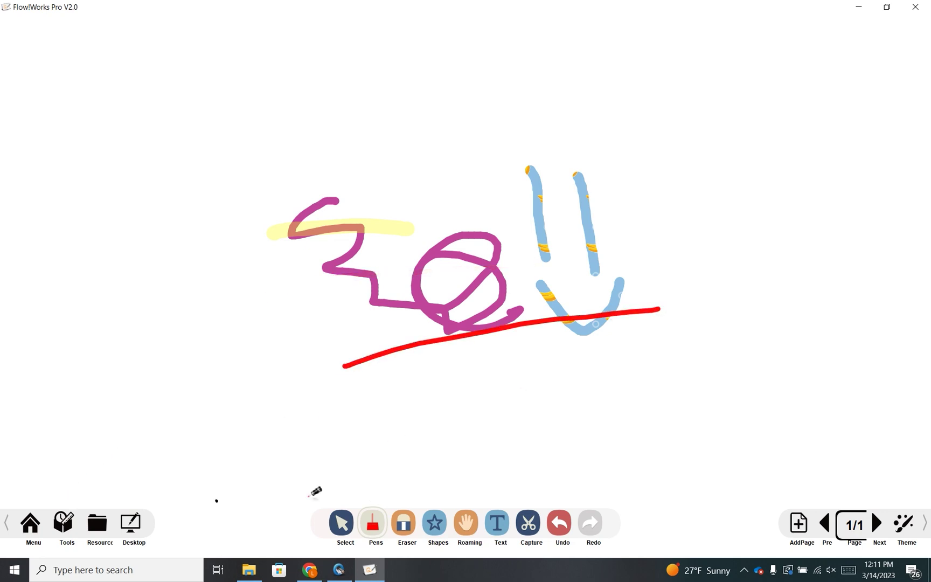
pyautogui.click(372, 510)
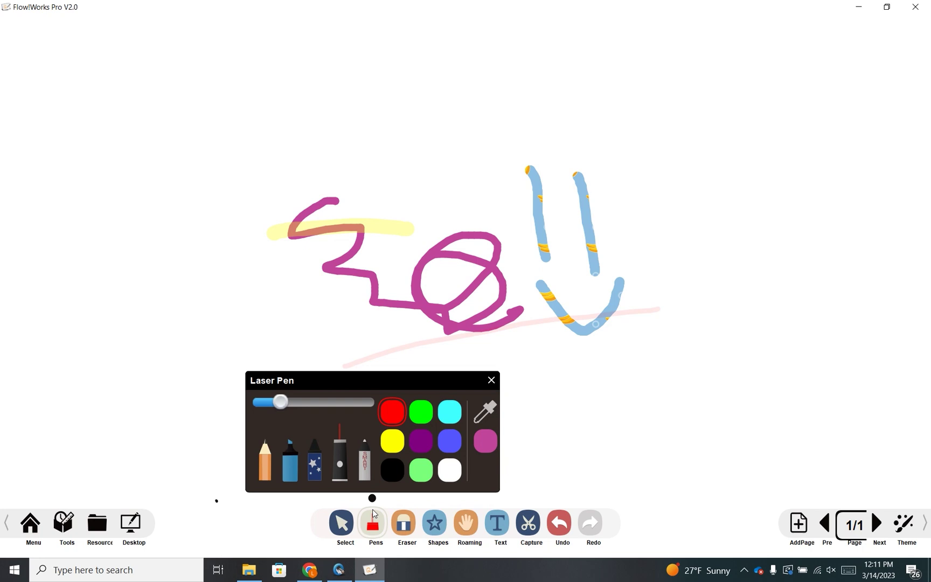
# Handwrite 'Hello' at upper left with handwriting recognition, then return to the ordinary pen.
pyautogui.click(366, 464)
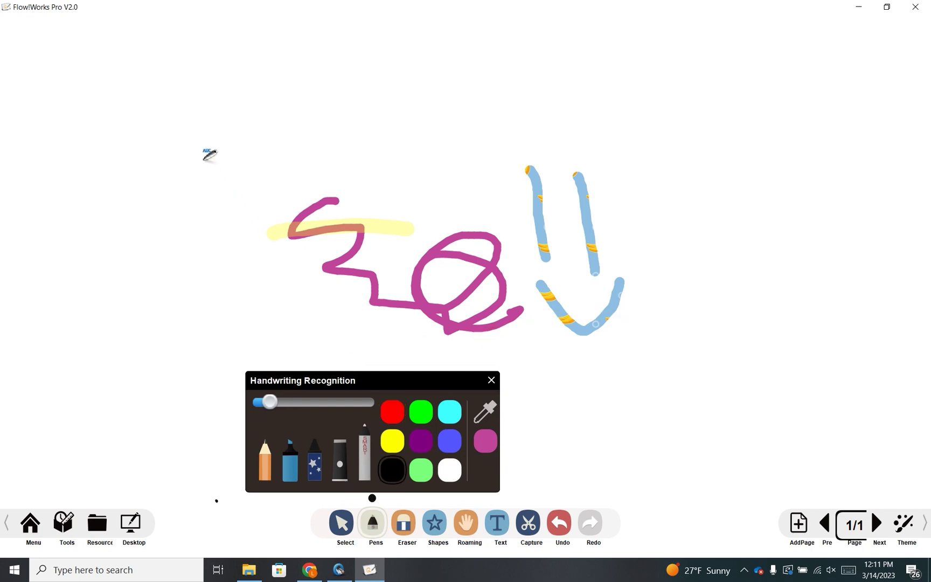
pyautogui.moveTo(204, 96)
pyautogui.mouseDown()
pyautogui.moveTo(210, 135)
pyautogui.moveTo(223, 139)
pyautogui.moveTo(222, 128)
pyautogui.moveTo(245, 125)
pyautogui.moveTo(240, 137)
pyautogui.moveTo(260, 130)
pyautogui.moveTo(280, 148)
pyautogui.mouseUp()
pyautogui.moveTo(292, 100)
pyautogui.mouseDown()
pyautogui.moveTo(298, 152)
pyautogui.moveTo(326, 123)
pyautogui.mouseUp()
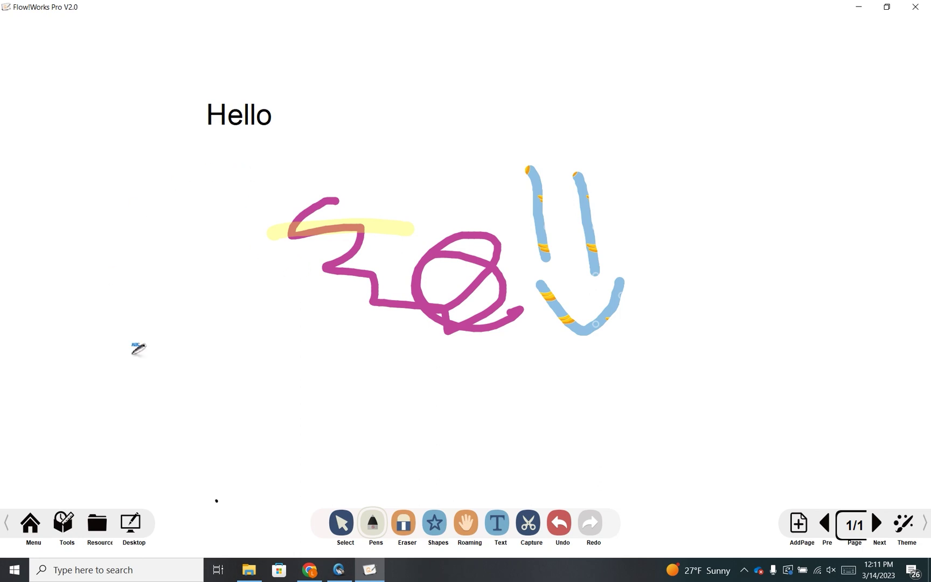
pyautogui.click(374, 527)
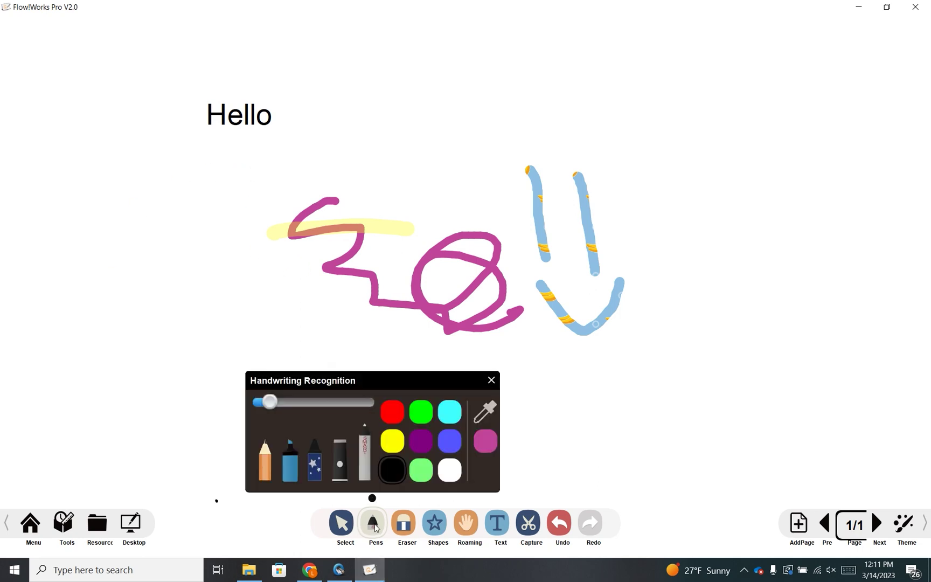
pyautogui.click(370, 428)
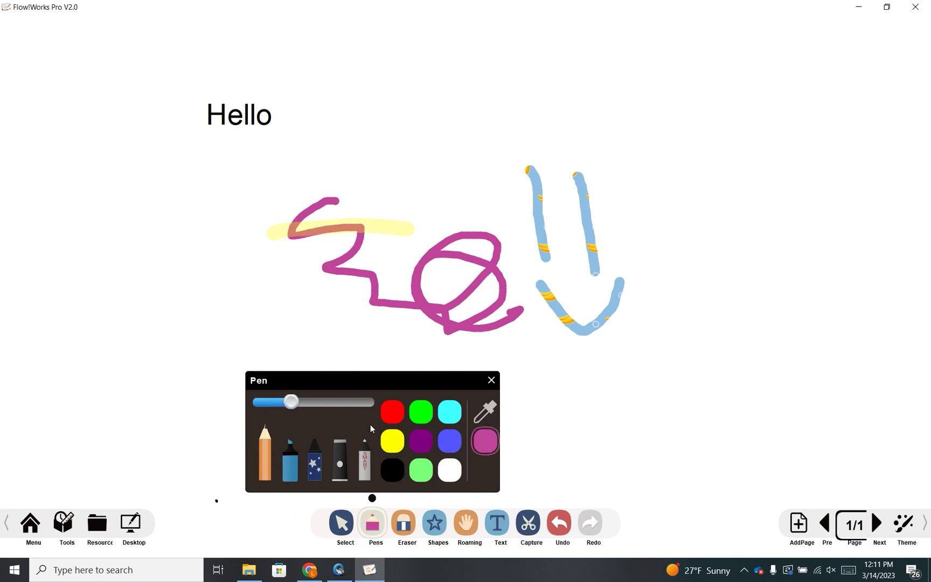
# Add a 'Today's Lesson' text box and move it to the top-left above Hello.
pyautogui.click(341, 534)
pyautogui.click(498, 532)
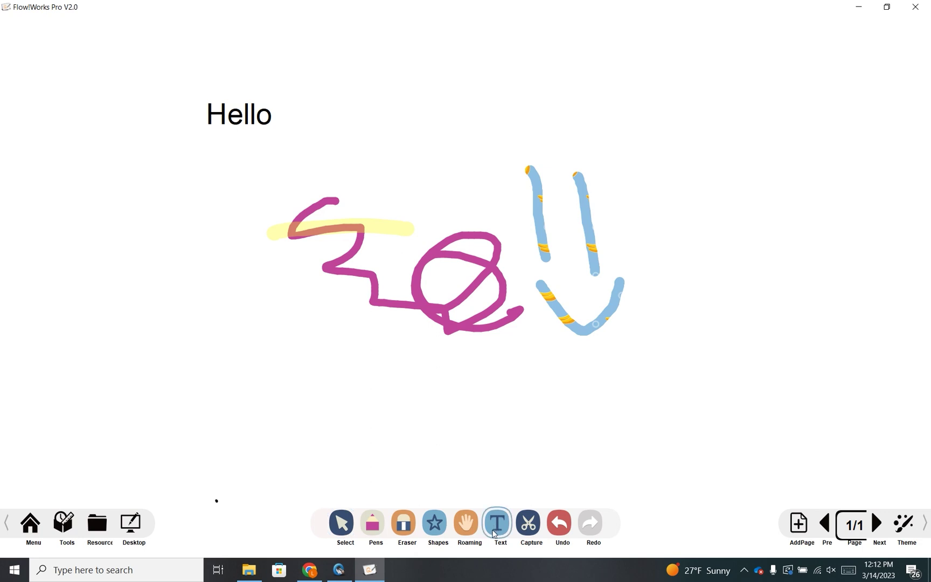
pyautogui.click(398, 112)
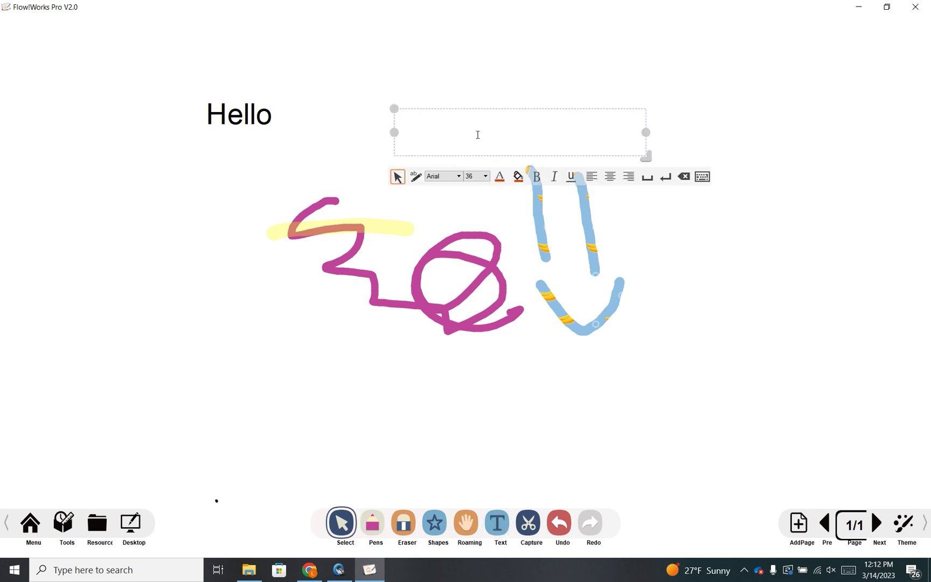
pyautogui.write('Today')
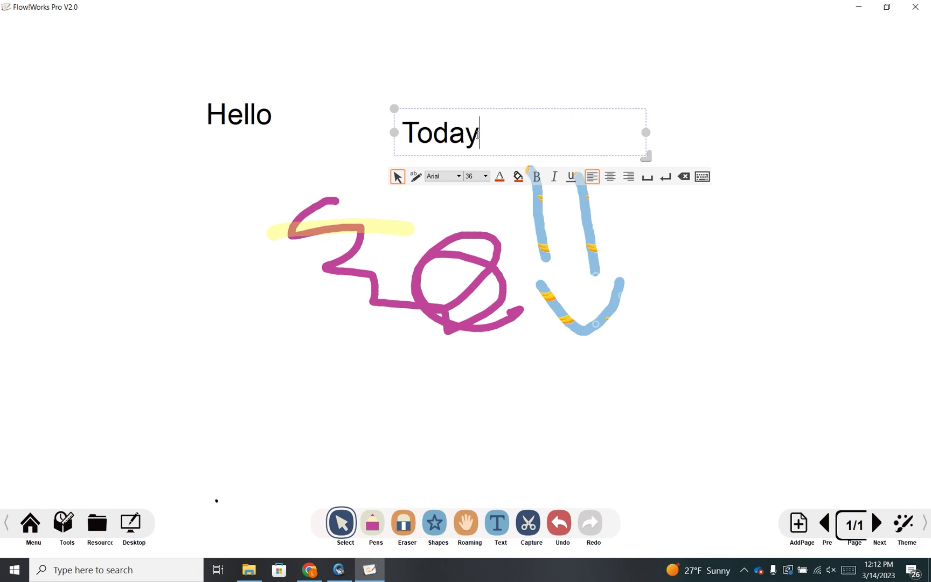
pyautogui.write("'s Lesson:")
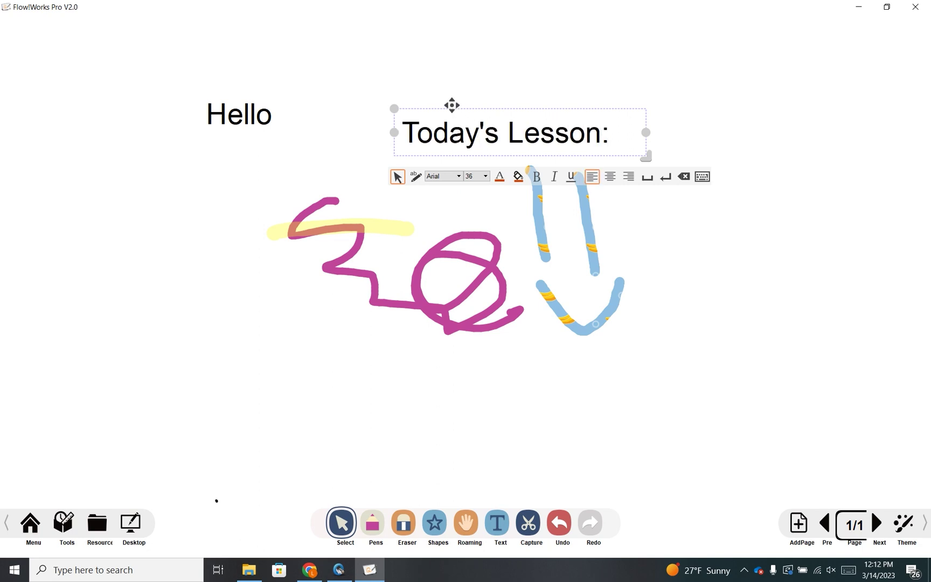
pyautogui.click(433, 107)
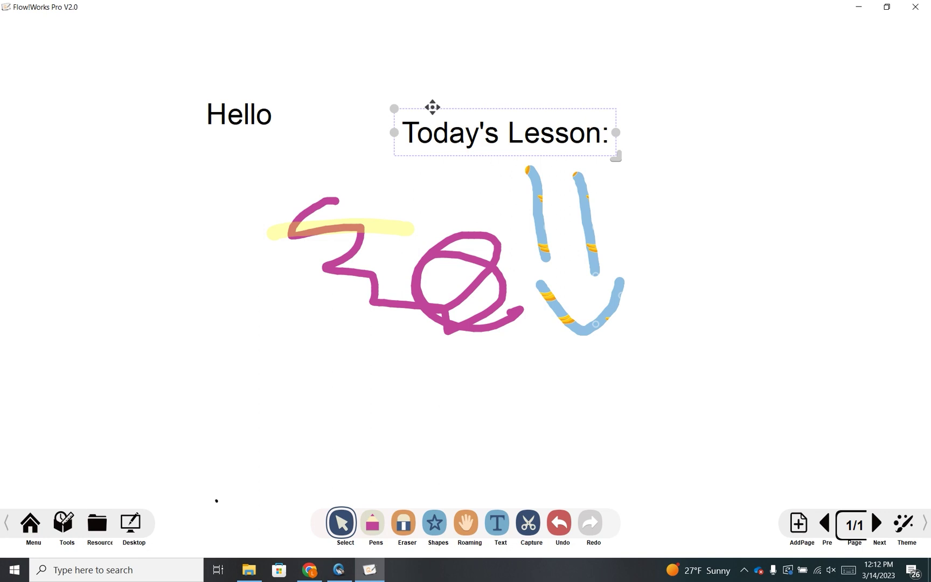
pyautogui.click(553, 117)
pyautogui.click(555, 107)
pyautogui.moveTo(396, 110); pyautogui.dragTo(110, 46)
# Make the Today's Lesson heading text purple.
pyautogui.click(314, 81)
pyautogui.click(313, 67)
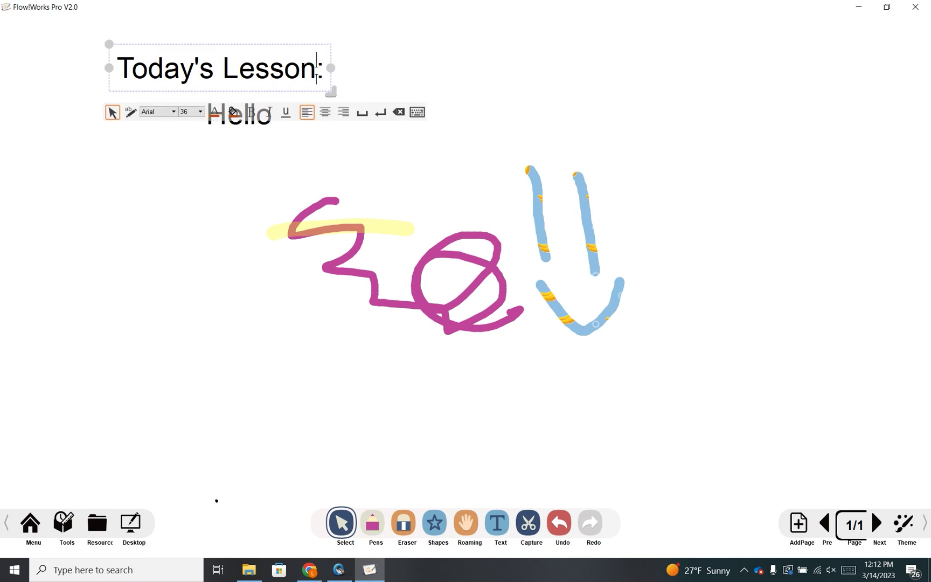
pyautogui.moveTo(317, 75); pyautogui.dragTo(69, 81)
pyautogui.click(217, 116)
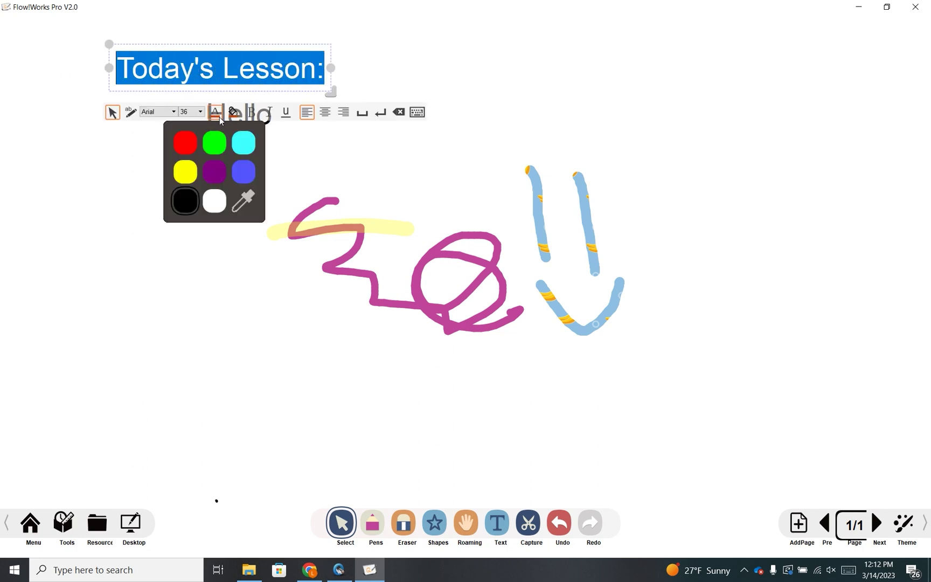
pyautogui.click(219, 171)
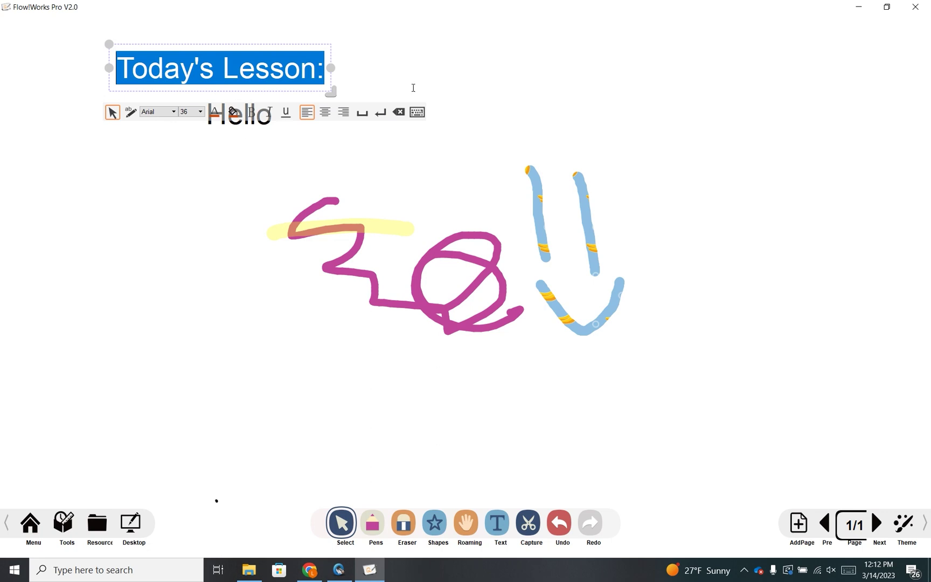
pyautogui.click(413, 526)
# Erase the magenta scribble and yellow highlight, and delete the Hello text box.
pyautogui.moveTo(376, 228)
pyautogui.mouseDown()
pyautogui.moveTo(314, 276)
pyautogui.moveTo(280, 237)
pyautogui.moveTo(434, 283)
pyautogui.moveTo(474, 318)
pyautogui.mouseUp()
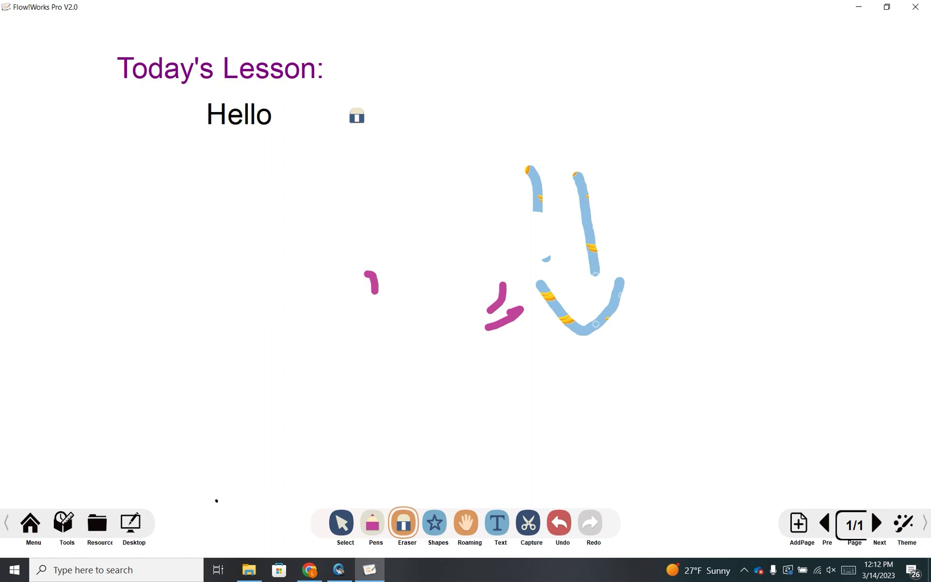
pyautogui.moveTo(232, 107)
pyautogui.mouseDown()
pyautogui.moveTo(237, 80)
pyautogui.moveTo(187, 98)
pyautogui.moveTo(210, 129)
pyautogui.mouseUp()
pyautogui.click(341, 531)
pyautogui.click(262, 117)
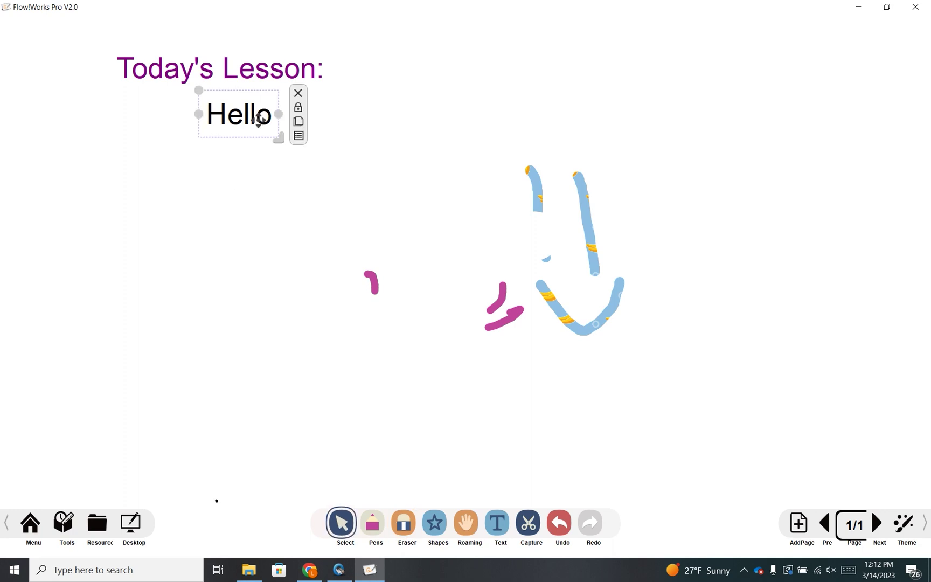
pyautogui.click(297, 92)
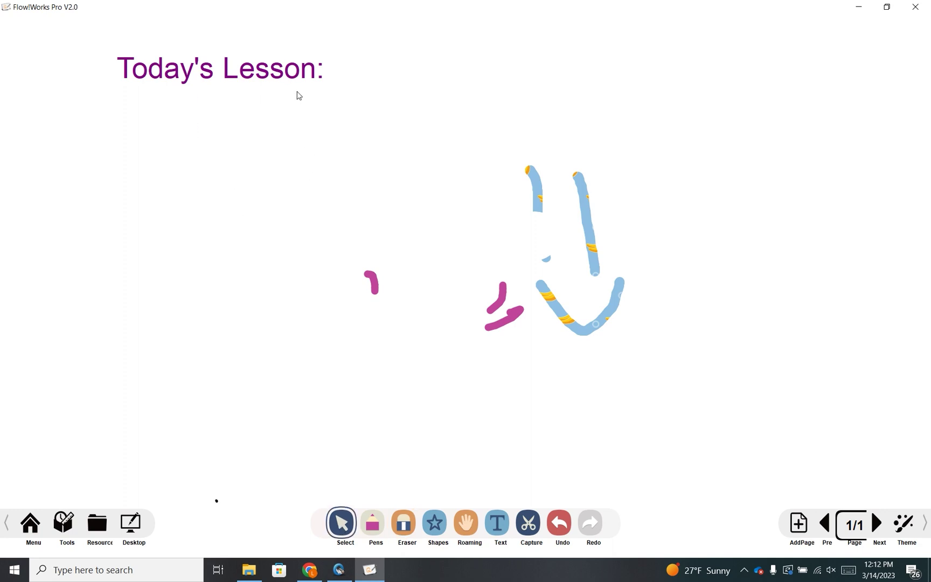
# Nudge the Today's Lesson heading slightly down and left.
pyautogui.click(269, 67)
pyautogui.moveTo(322, 101); pyautogui.dragTo(314, 122)
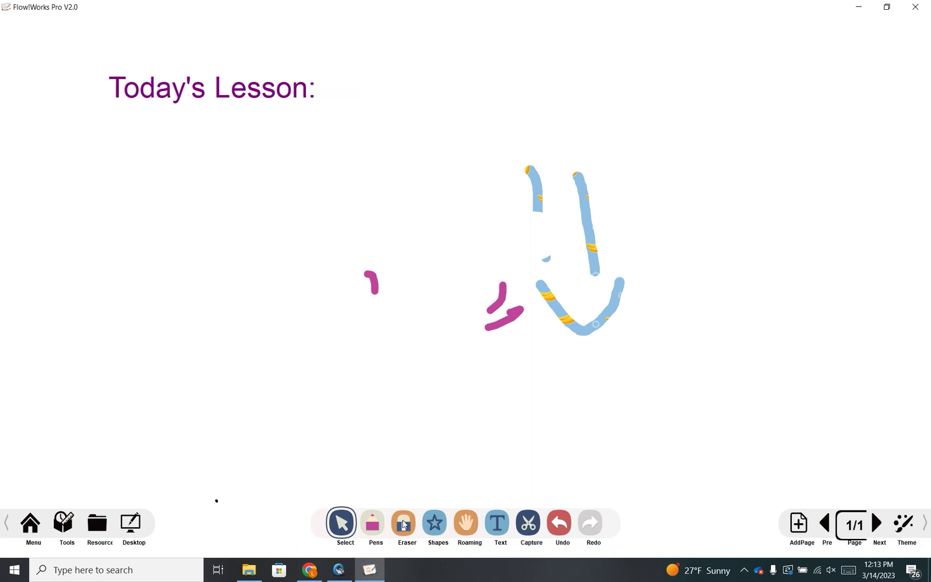
pyautogui.click(404, 524)
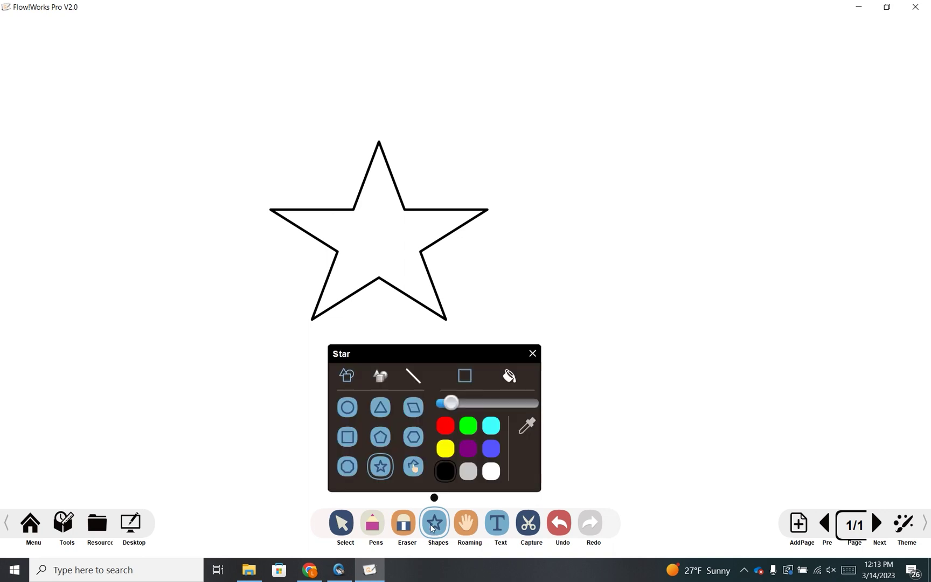
# Draw a magenta-filled star with a purple outline right of the outlined star.
pyautogui.click(510, 376)
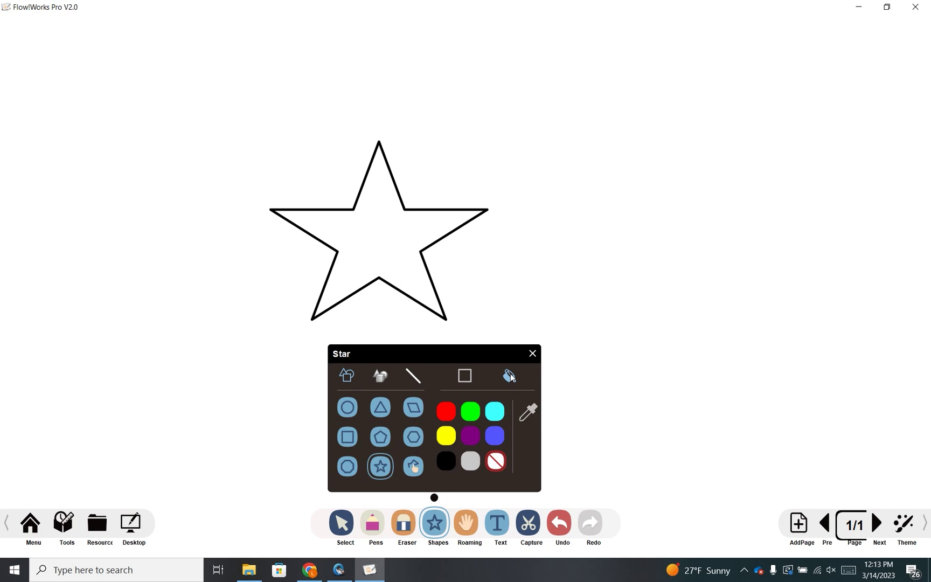
pyautogui.click(526, 419)
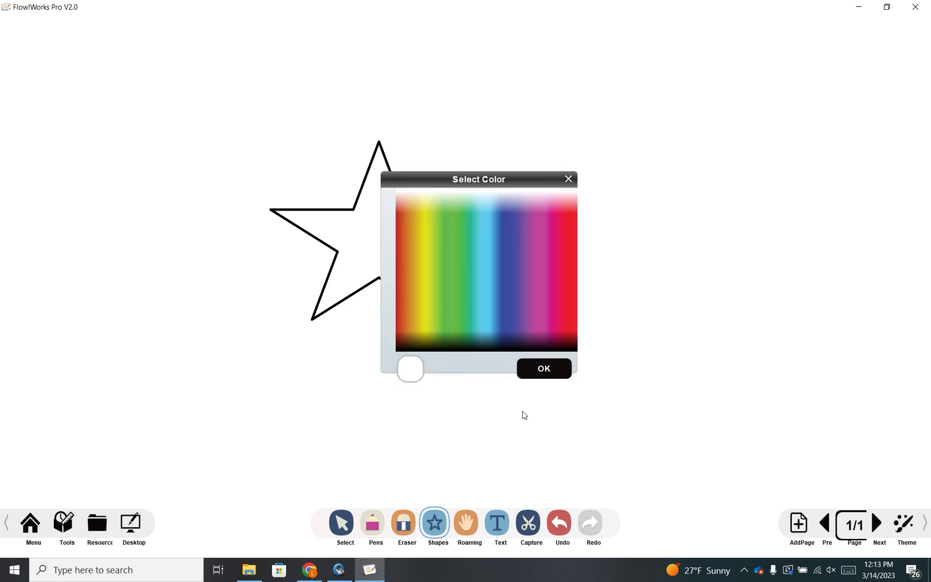
pyautogui.click(533, 258)
pyautogui.click(543, 368)
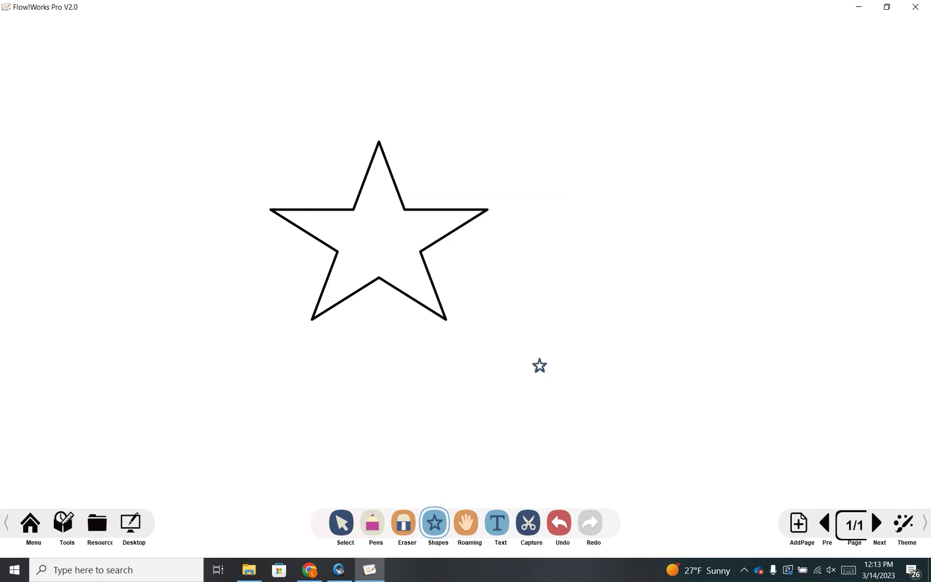
pyautogui.click(436, 531)
pyautogui.click(464, 375)
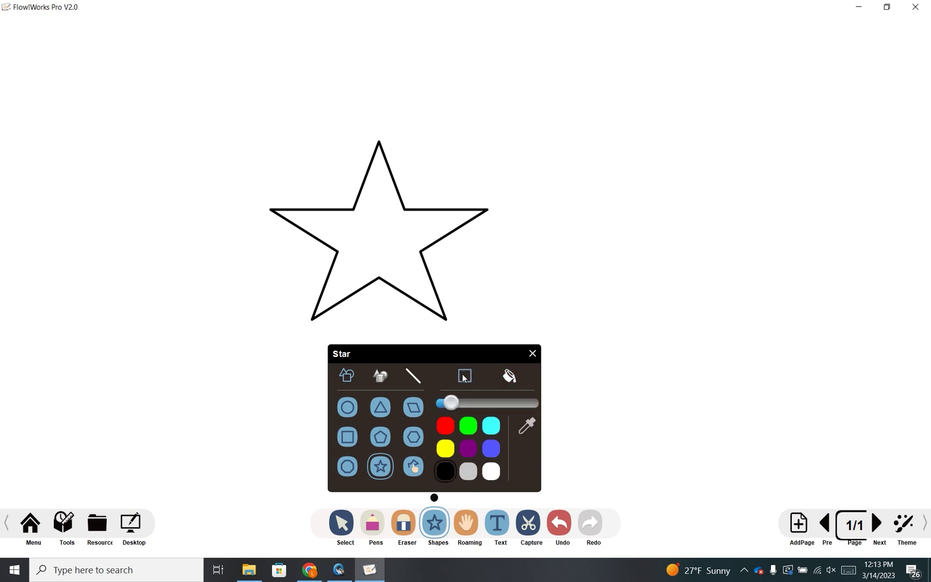
pyautogui.click(470, 448)
pyautogui.moveTo(531, 223); pyautogui.dragTo(739, 401)
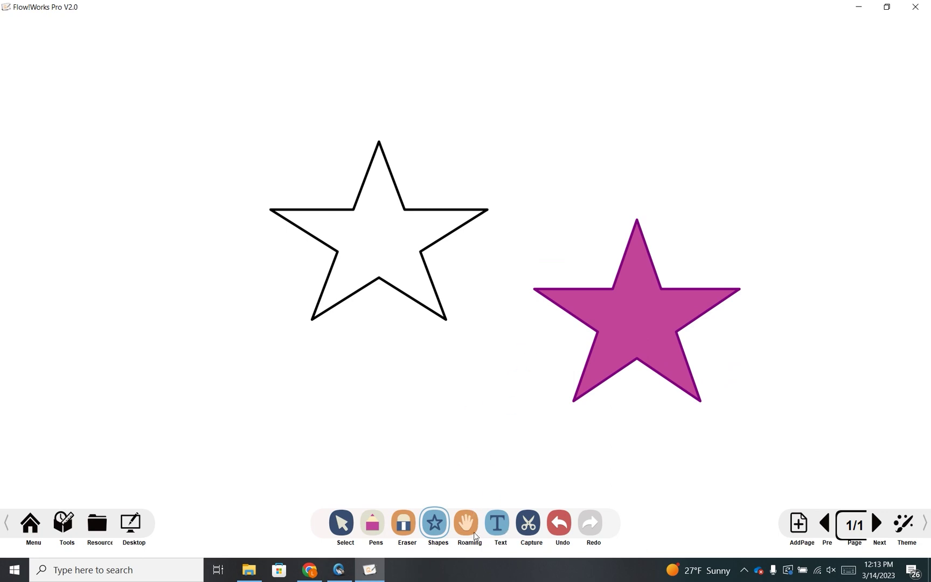
# Draw a purple 3D cone below the outlined star.
pyautogui.click(437, 532)
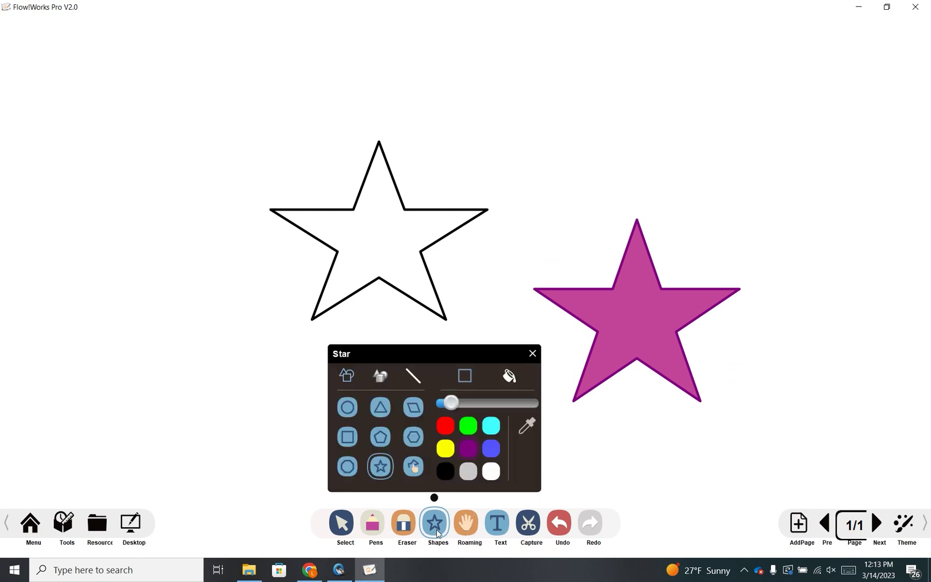
pyautogui.click(378, 379)
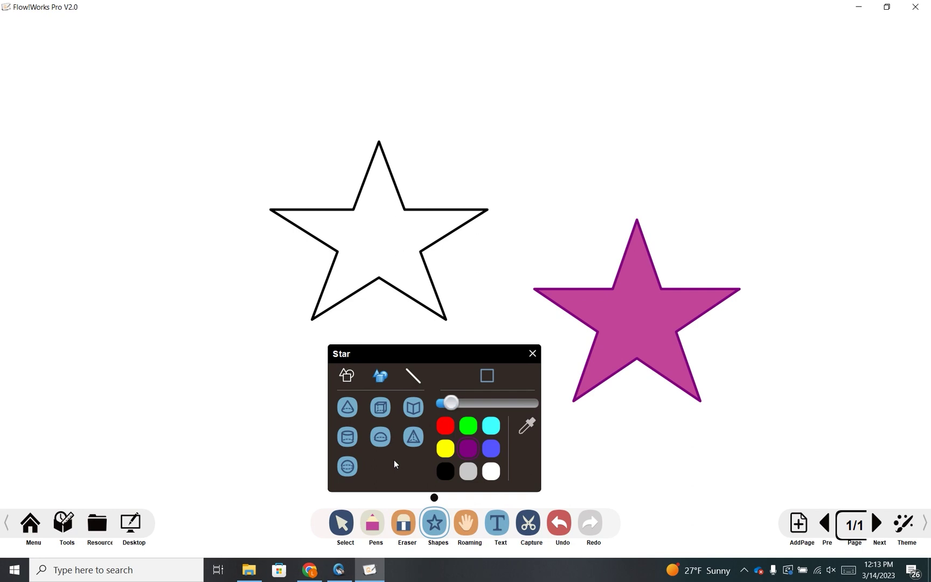
pyautogui.click(348, 420)
pyautogui.moveTo(239, 299); pyautogui.dragTo(343, 437)
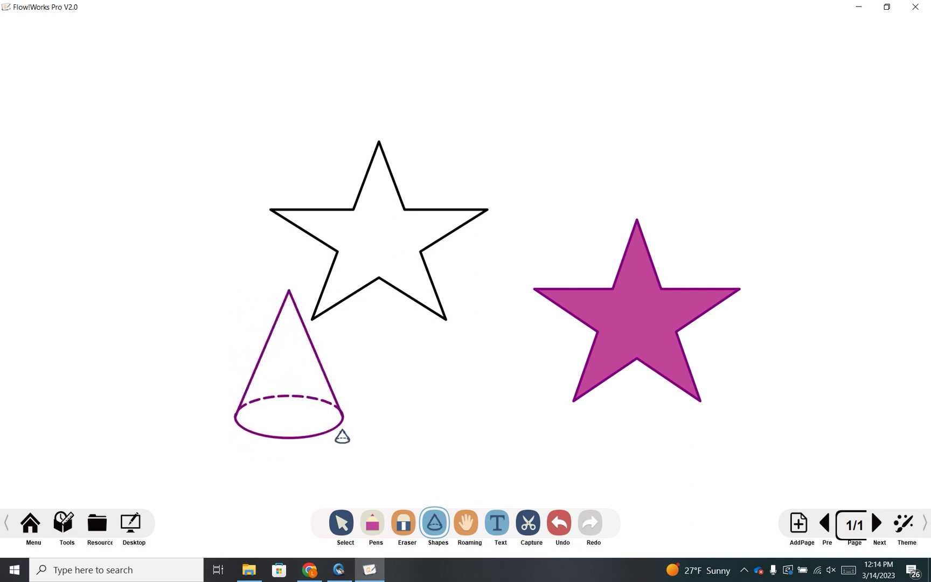
# Draw two dashed diagonal lines across and above the magenta star.
pyautogui.click(434, 529)
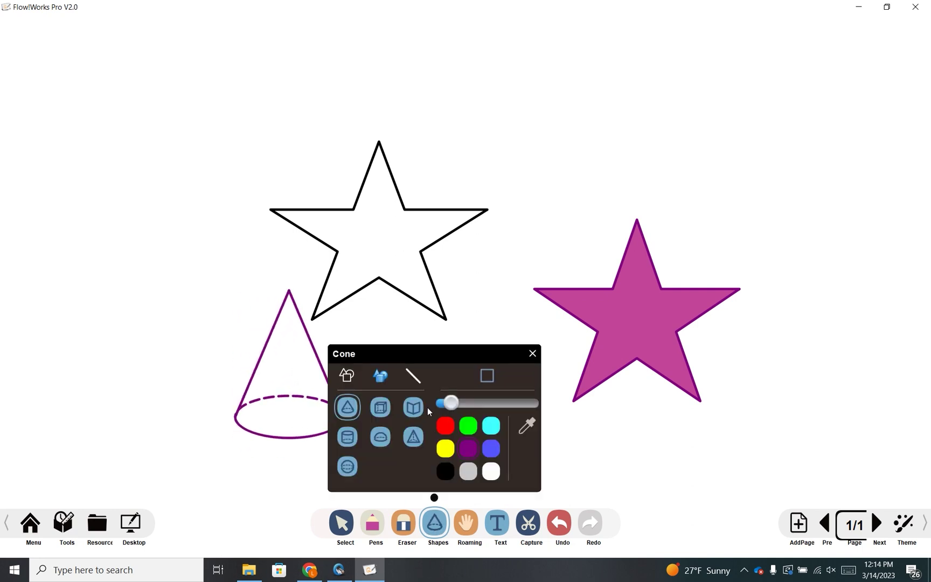
pyautogui.click(413, 377)
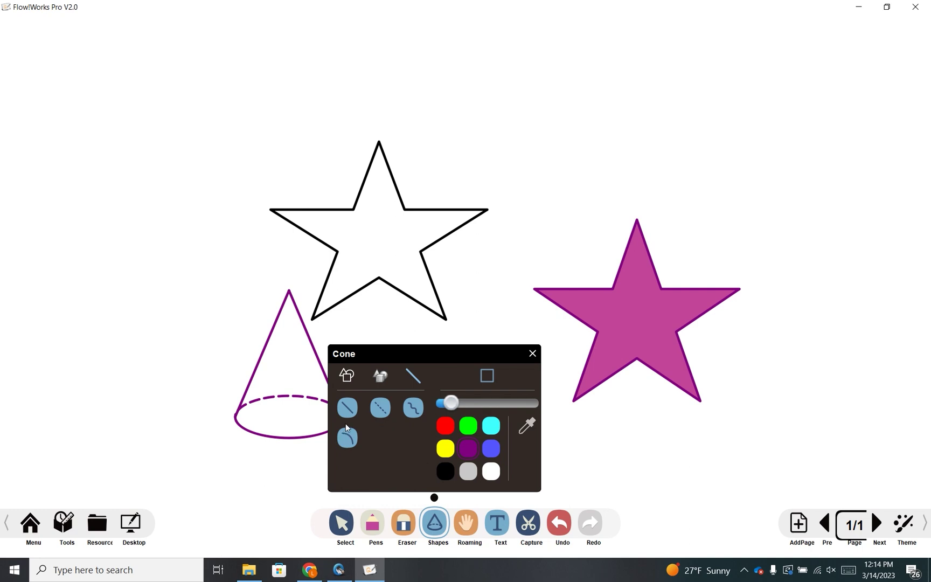
pyautogui.click(381, 409)
pyautogui.moveTo(474, 263); pyautogui.dragTo(625, 391)
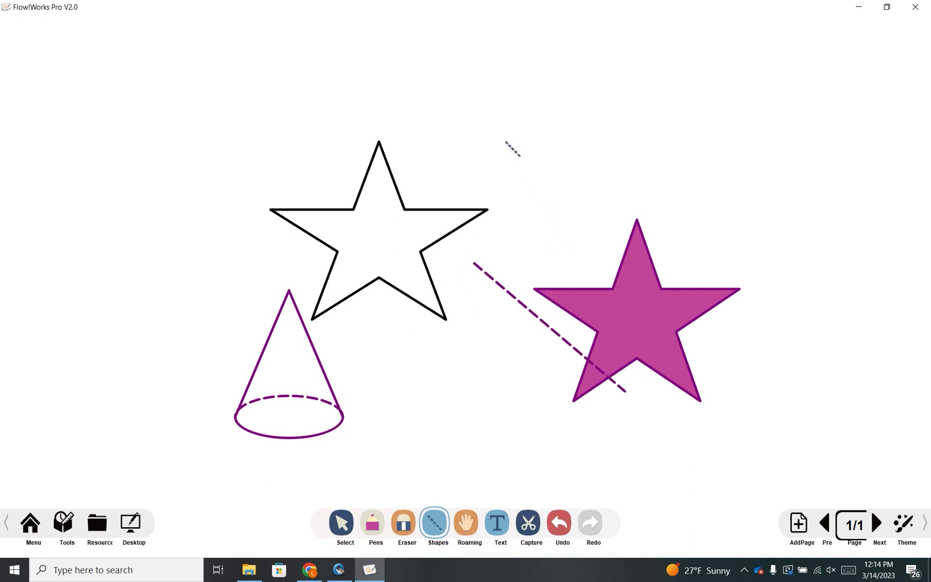
pyautogui.moveTo(512, 143); pyautogui.dragTo(625, 246)
pyautogui.click(466, 522)
pyautogui.moveTo(561, 387); pyautogui.dragTo(456, 326)
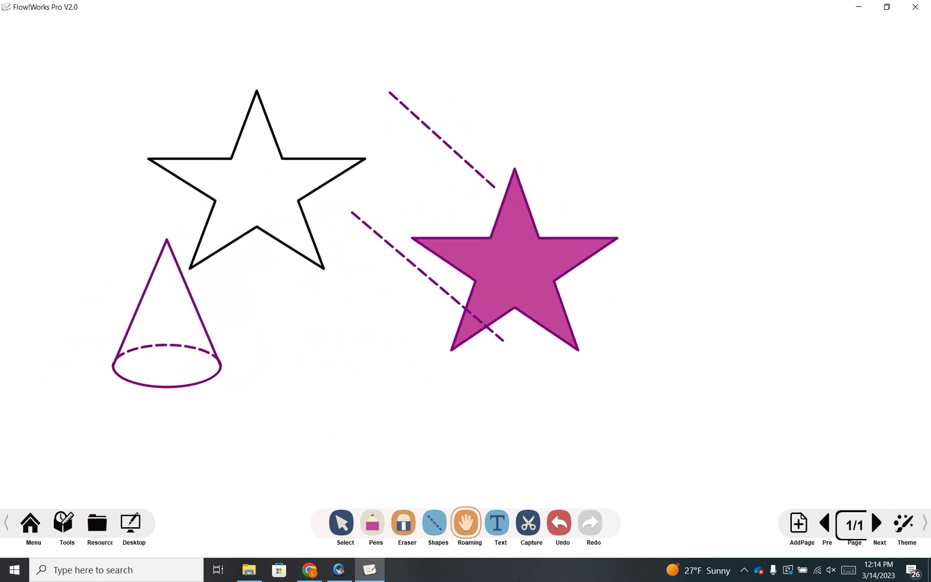
pyautogui.click(465, 523)
pyautogui.moveTo(492, 459); pyautogui.dragTo(450, 458)
pyautogui.click(488, 232)
pyautogui.moveTo(488, 232); pyautogui.dragTo(313, 190)
pyautogui.click(372, 522)
pyautogui.moveTo(479, 121)
pyautogui.mouseDown()
pyautogui.moveTo(480, 152)
pyautogui.moveTo(490, 129)
pyautogui.moveTo(521, 152)
pyautogui.mouseUp()
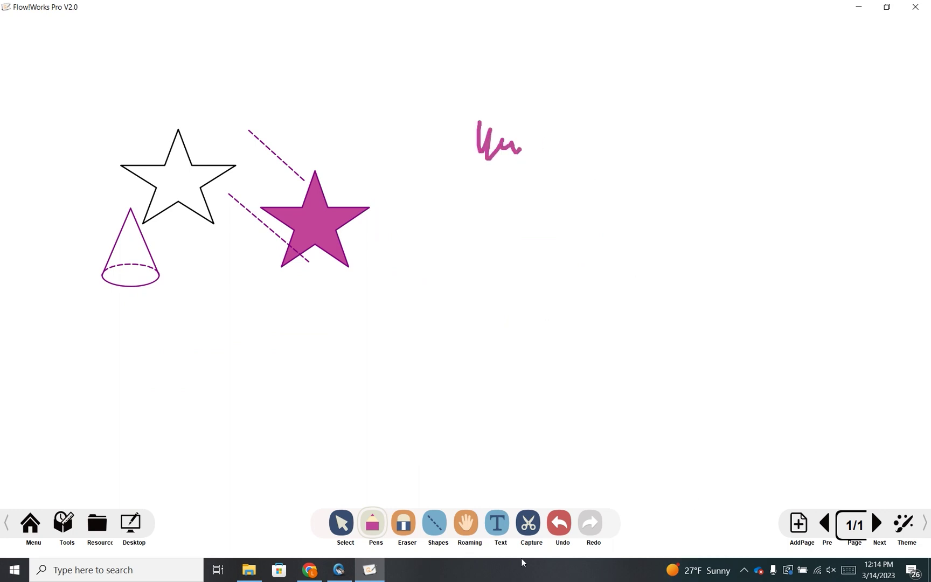
# Capture the stars, cone and dashed lines as a rectangular image onto the page.
pyautogui.click(528, 522)
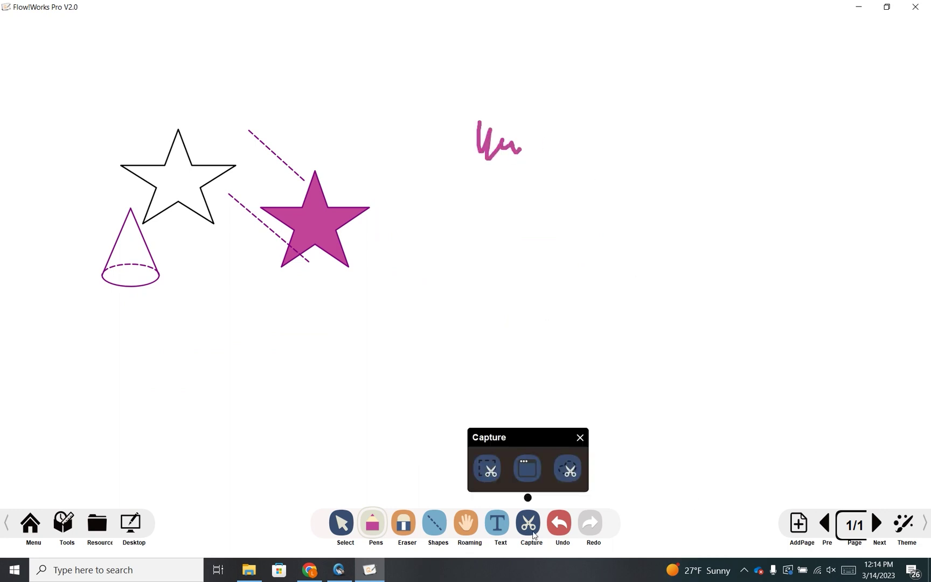
pyautogui.click(491, 467)
pyautogui.moveTo(59, 80); pyautogui.dragTo(429, 346)
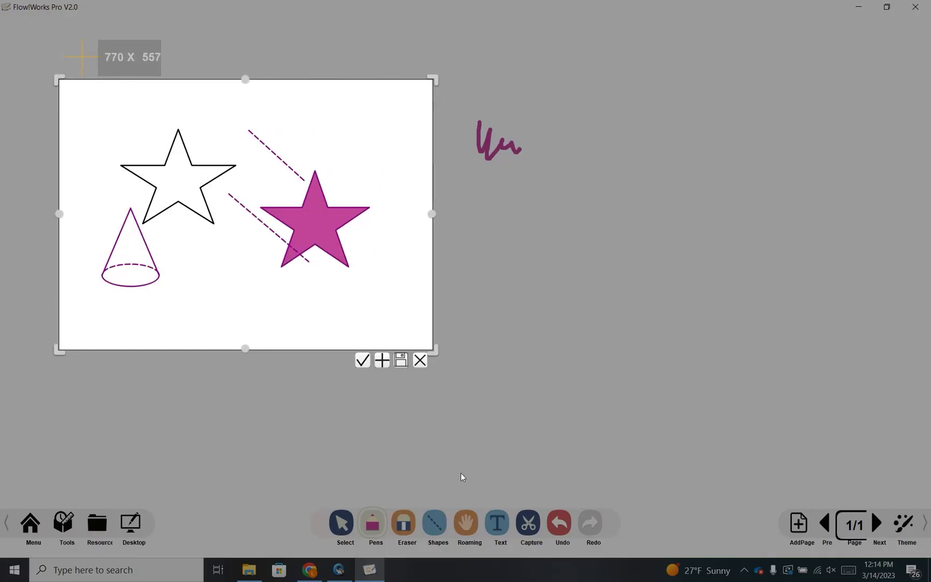
pyautogui.click(363, 361)
# Move, enlarge and rotate the pasted capture, leaving it upright beside the originals.
pyautogui.moveTo(428, 284); pyautogui.dragTo(272, 368)
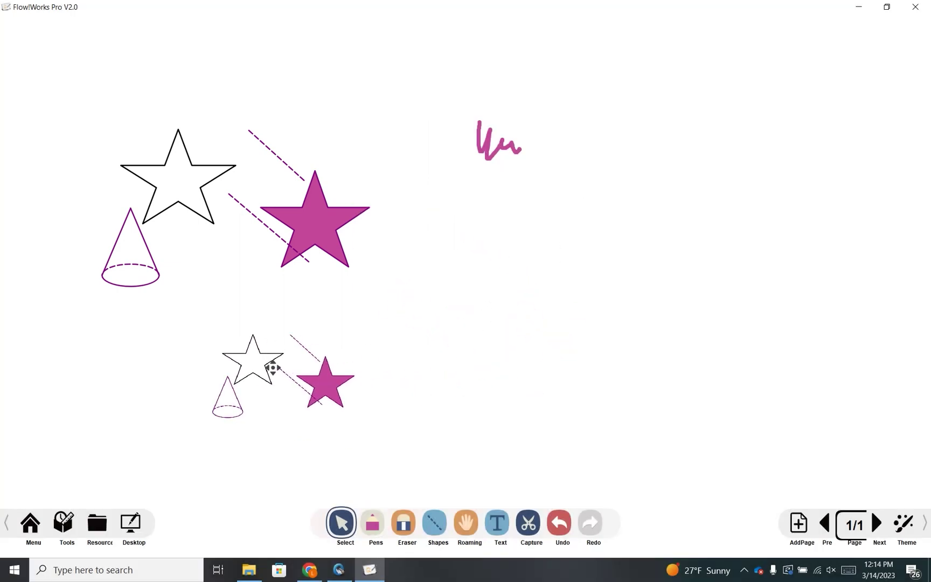
pyautogui.moveTo(386, 453); pyautogui.dragTo(488, 520)
pyautogui.moveTo(383, 410); pyautogui.dragTo(699, 295)
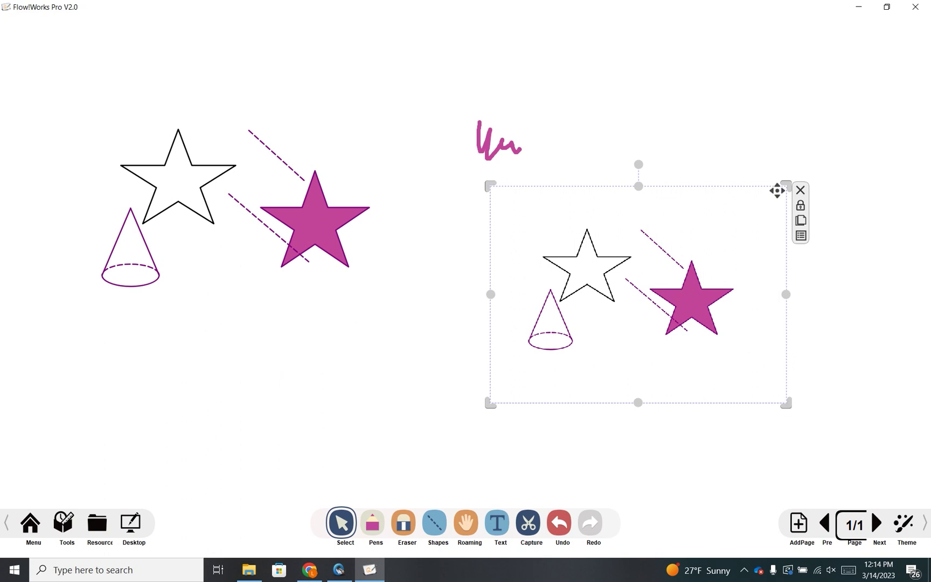
pyautogui.moveTo(638, 164); pyautogui.dragTo(509, 190)
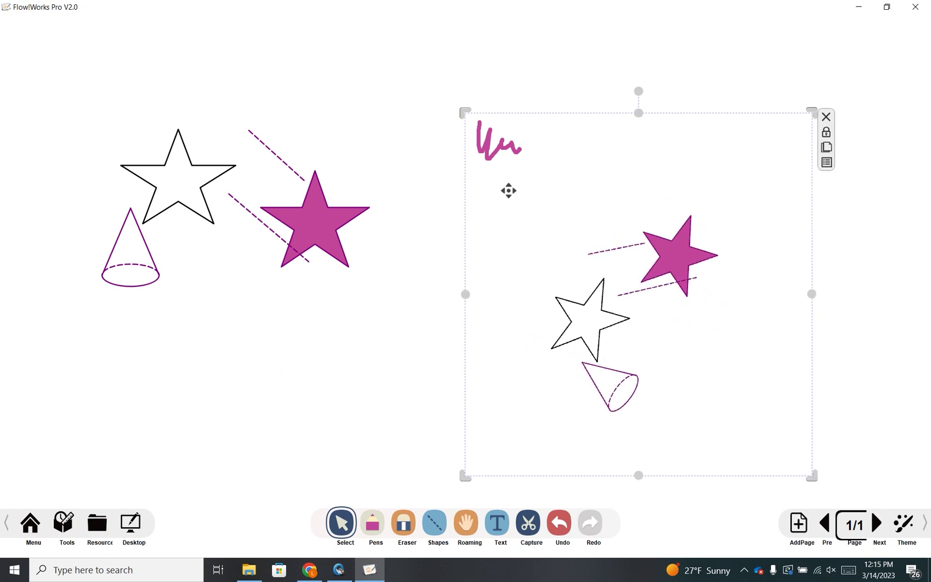
pyautogui.moveTo(638, 91); pyautogui.dragTo(706, 226)
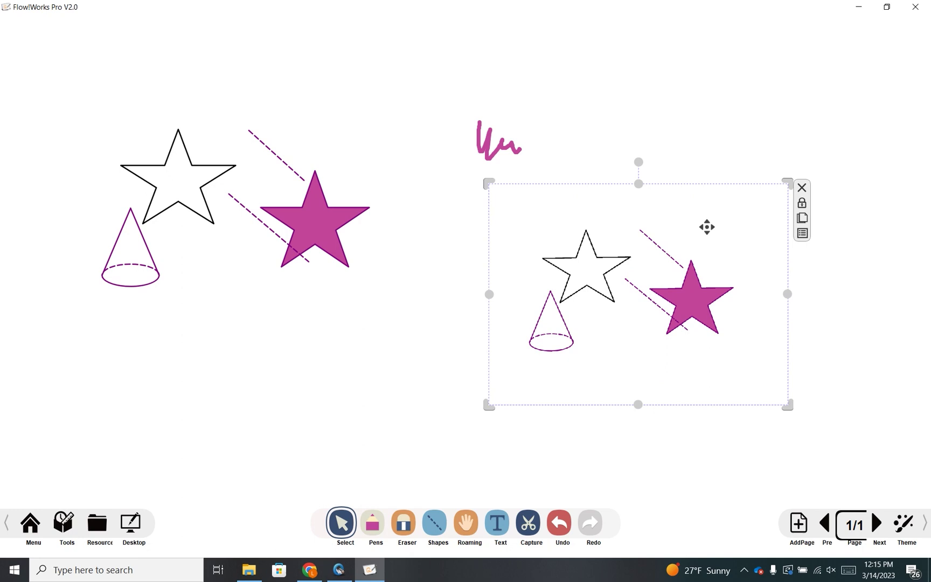
pyautogui.moveTo(670, 287); pyautogui.dragTo(531, 335)
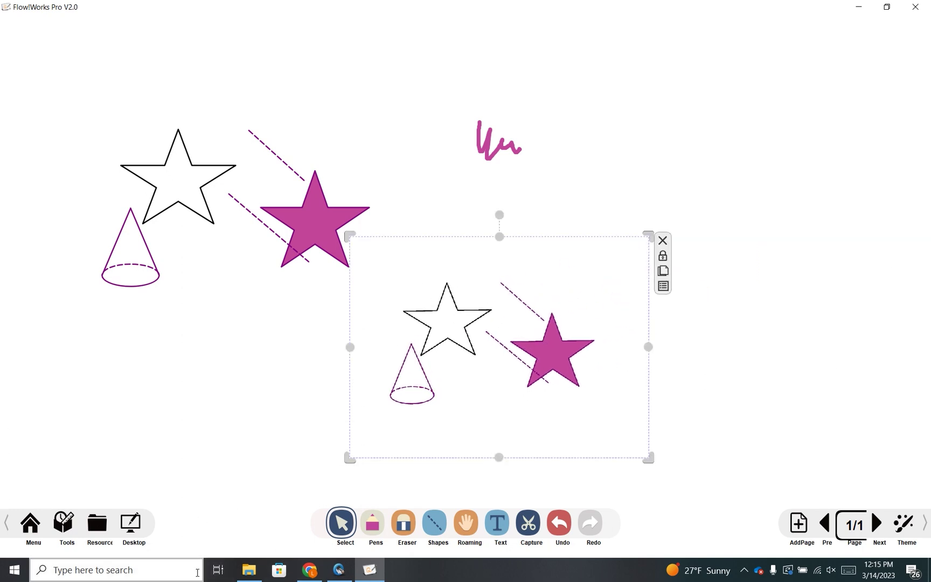
# Undo and redo the captured group's move, then flip between pages 1 and 2.
pyautogui.click(560, 529)
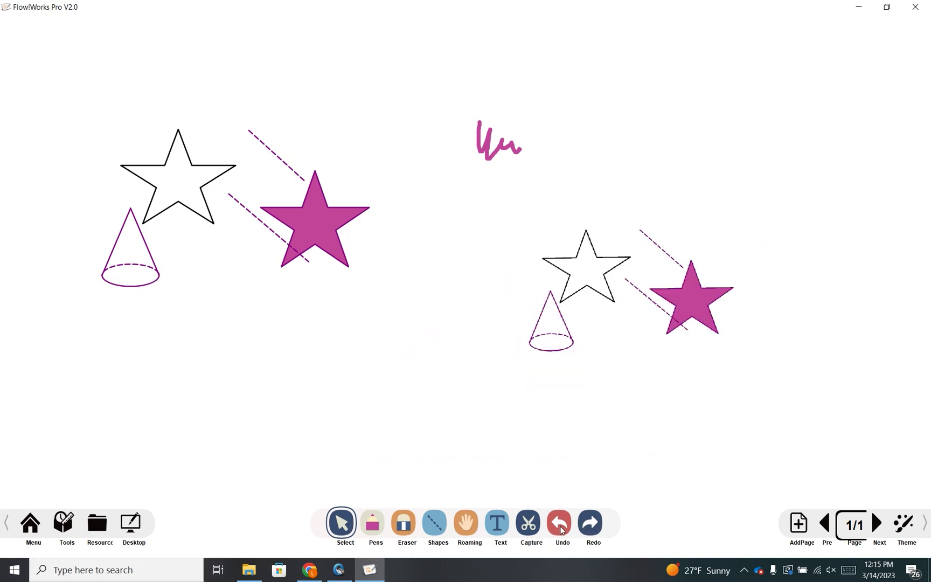
pyautogui.click(591, 525)
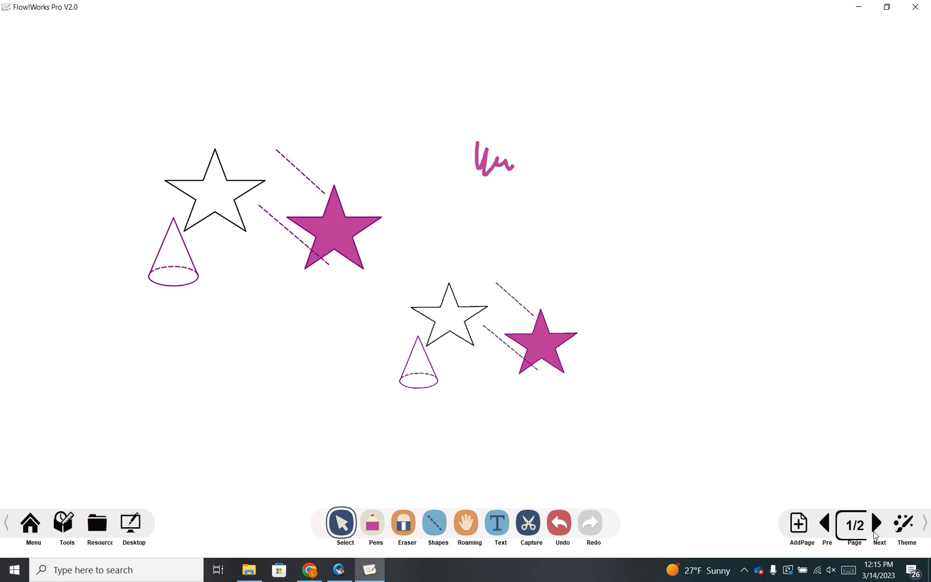
pyautogui.click(876, 522)
# Select blank page 2 in the page overview and start full-screen playback.
pyautogui.click(854, 528)
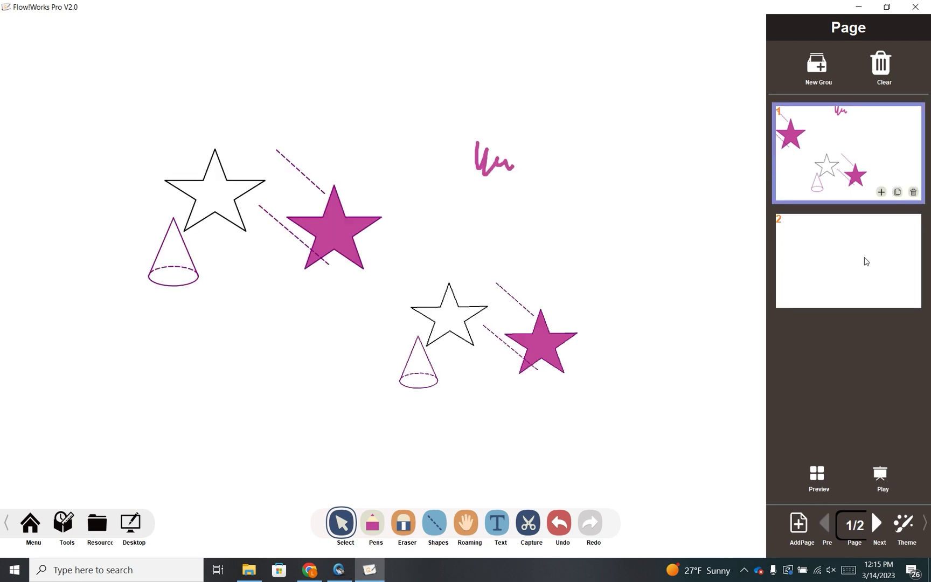
pyautogui.click(866, 261)
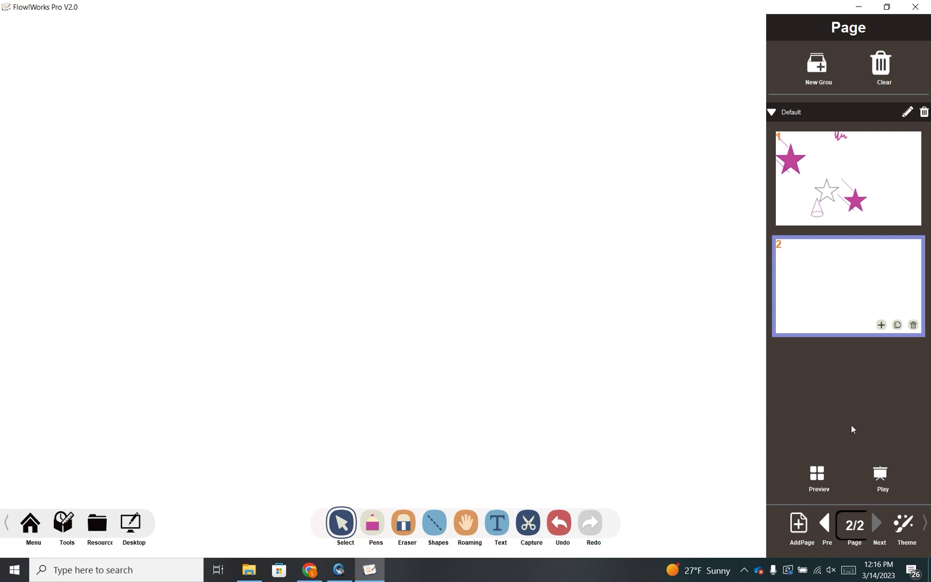
pyautogui.click(881, 474)
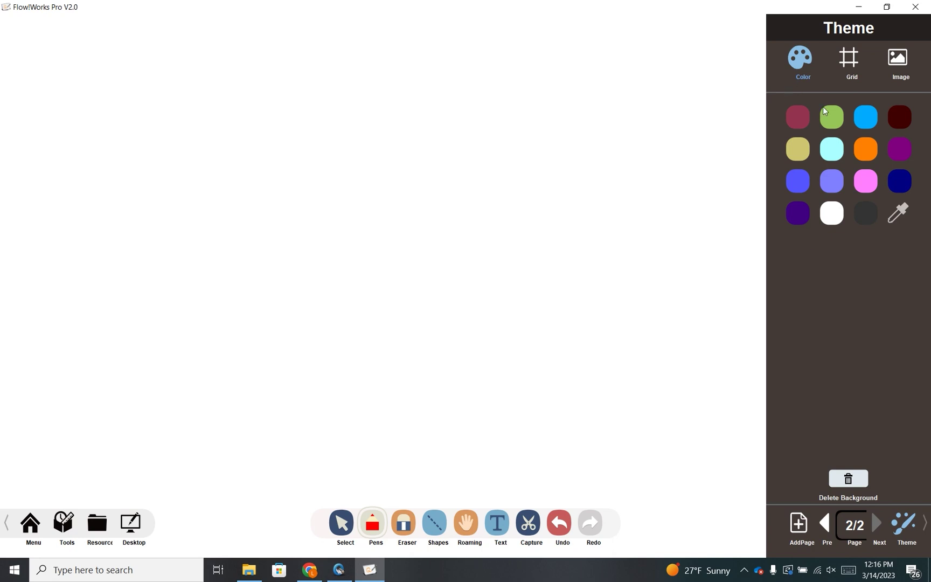
# Give page 2 a light blue background with a dashed square grid.
pyautogui.click(867, 112)
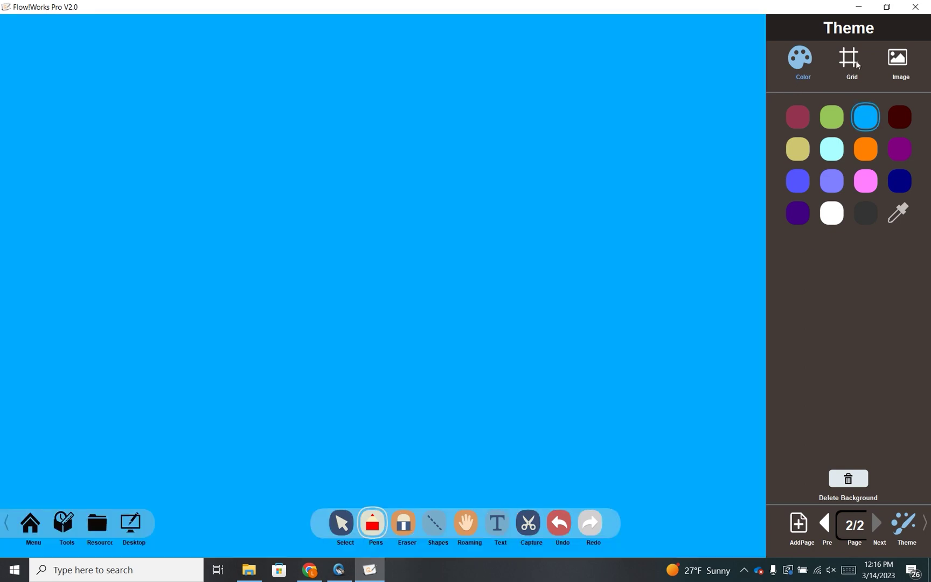
pyautogui.click(851, 60)
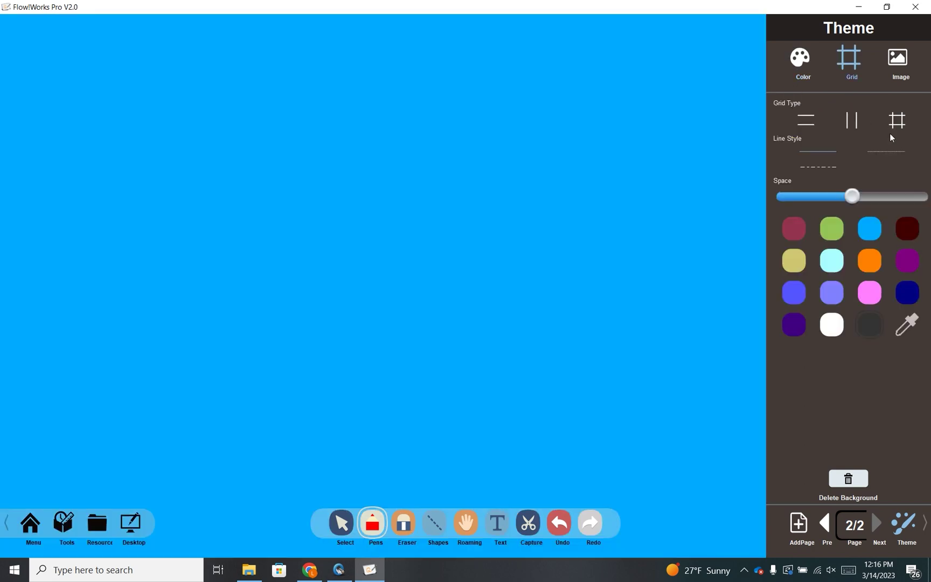
pyautogui.click(898, 122)
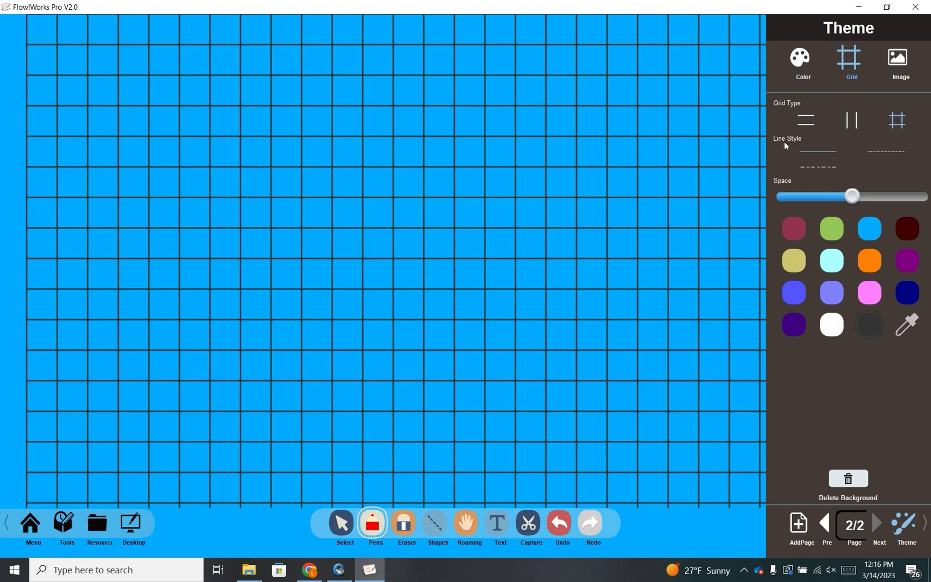
pyautogui.click(819, 167)
# Handwrite 'Hello' on the page in red pen.
pyautogui.click(373, 524)
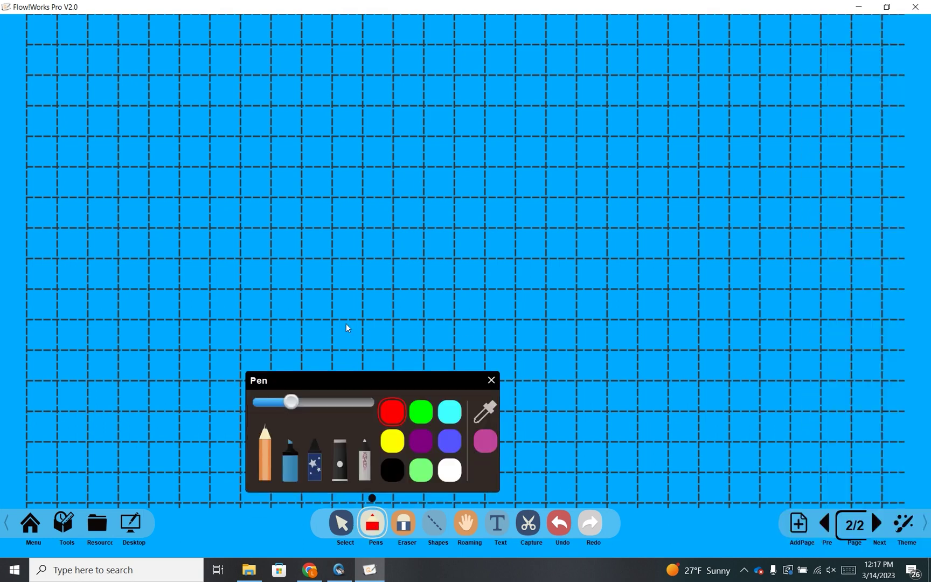
pyautogui.moveTo(172, 189)
pyautogui.mouseDown()
pyautogui.moveTo(194, 146)
pyautogui.moveTo(212, 169)
pyautogui.moveTo(215, 195)
pyautogui.moveTo(237, 174)
pyautogui.moveTo(249, 194)
pyautogui.mouseUp()
pyautogui.moveTo(265, 139)
pyautogui.mouseDown()
pyautogui.moveTo(258, 182)
pyautogui.moveTo(290, 147)
pyautogui.moveTo(285, 194)
pyautogui.moveTo(315, 180)
pyautogui.mouseUp()
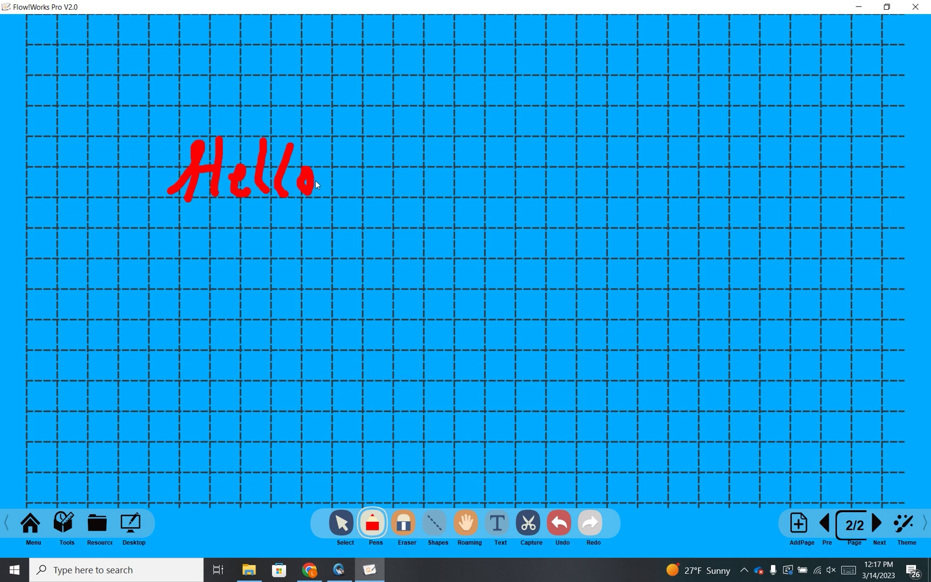
# Add a new third page to the whiteboard.
pyautogui.click(903, 525)
pyautogui.click(903, 59)
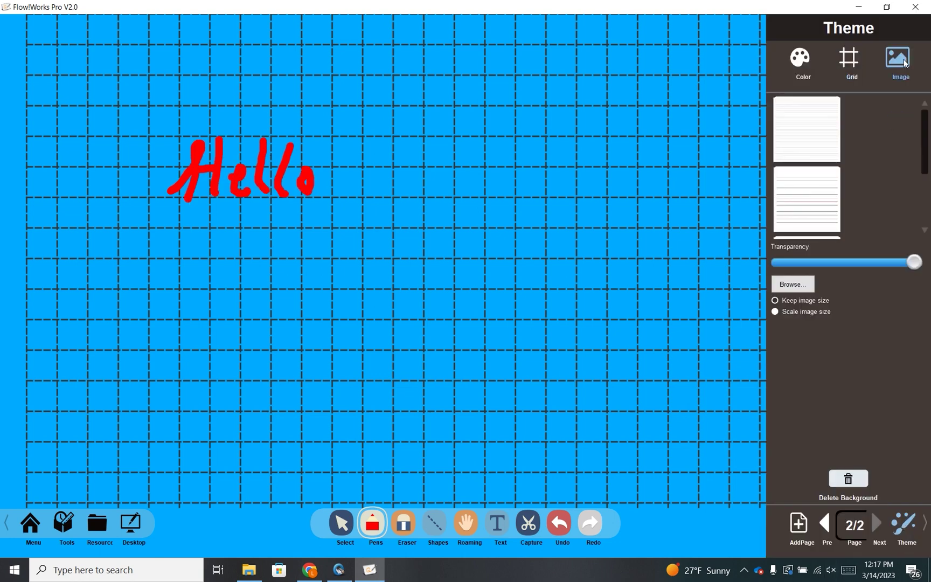
pyautogui.click(695, 528)
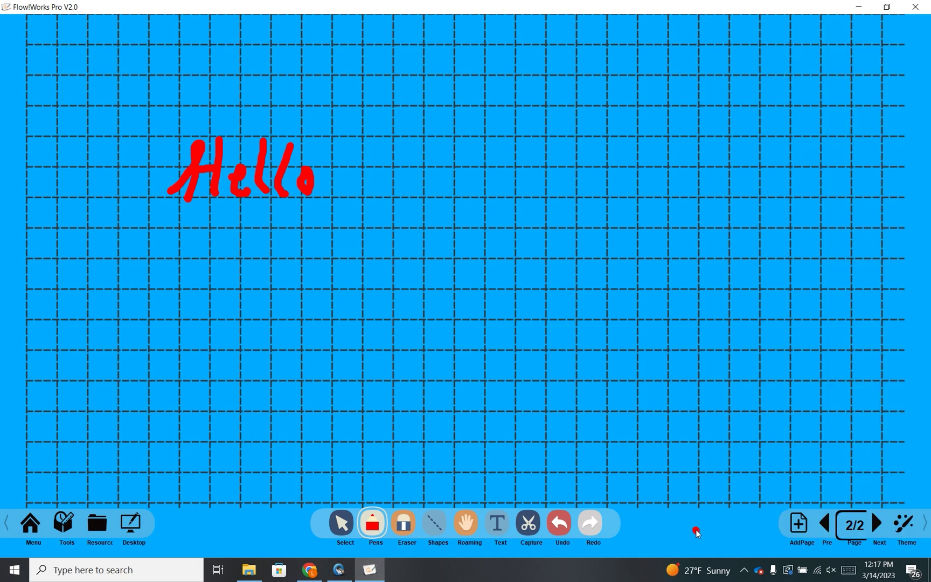
pyautogui.click(798, 524)
# Give the new page the handwriting-paper background with red midlines instead of music staff paper.
pyautogui.click(903, 525)
pyautogui.click(900, 60)
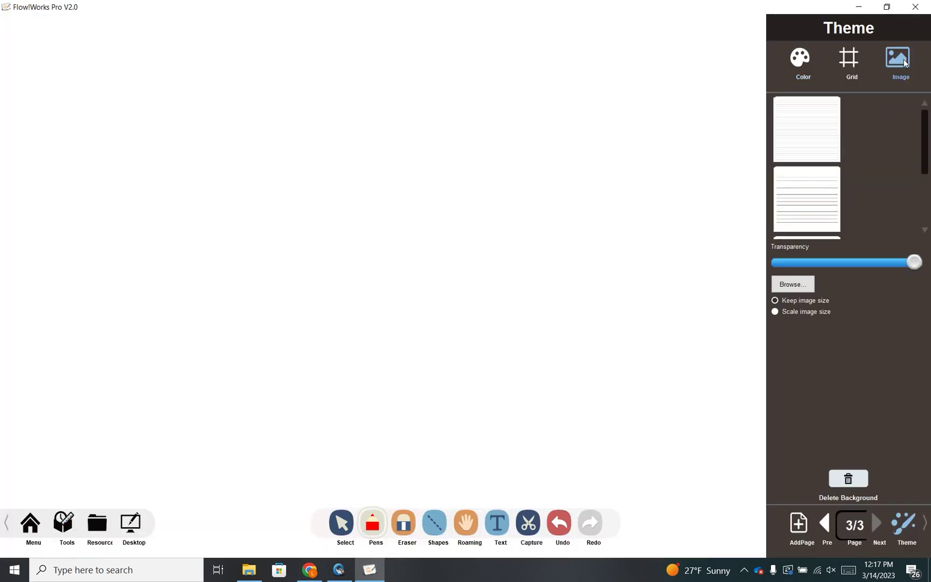
pyautogui.scroll(-5, 928, 162)
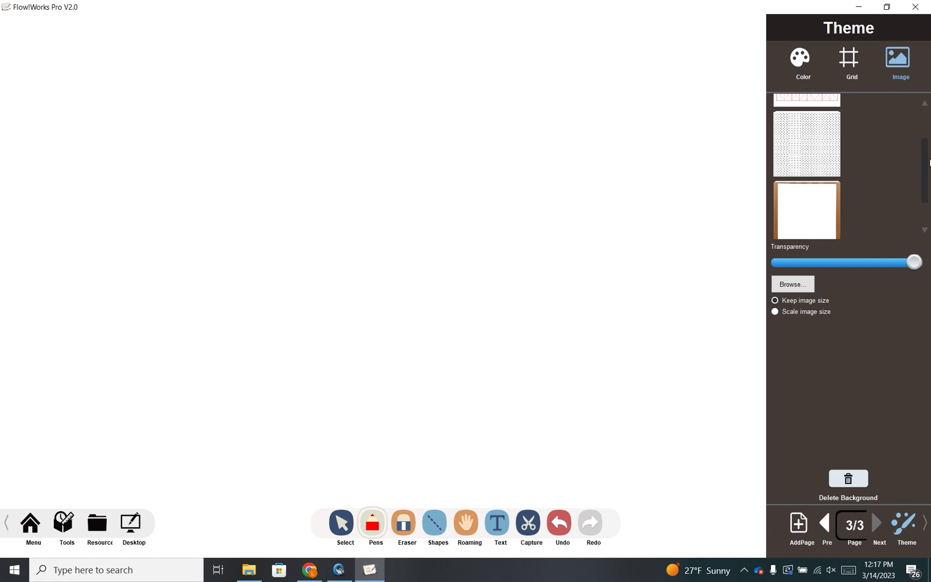
pyautogui.moveTo(928, 163); pyautogui.dragTo(925, 148)
pyautogui.click(813, 136)
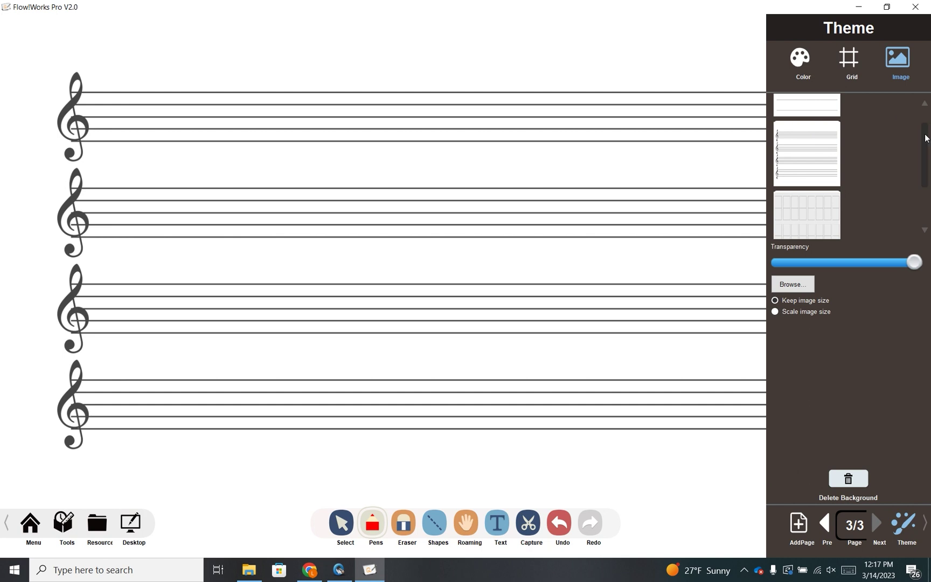
pyautogui.scroll(3, 835, 126)
pyautogui.click(826, 128)
pyautogui.click(819, 192)
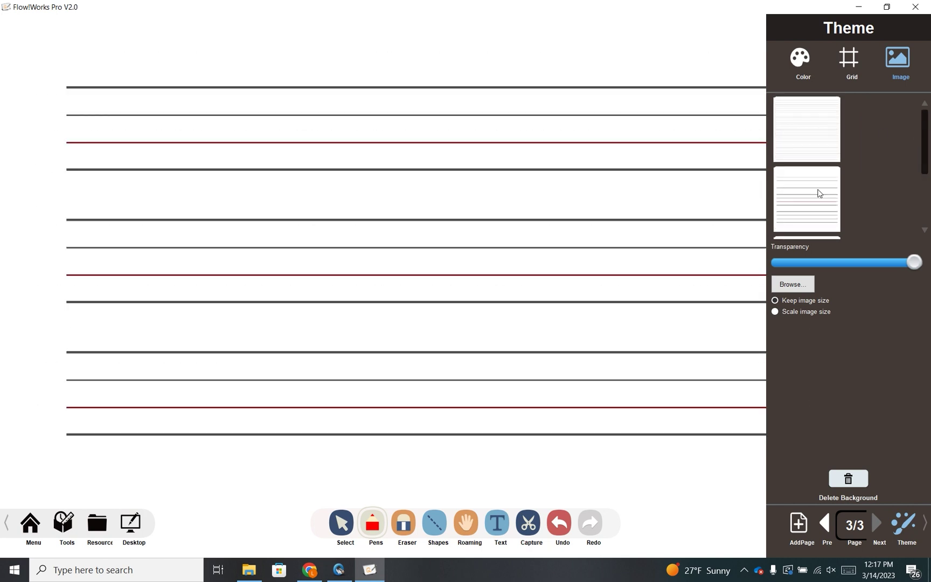
pyautogui.moveTo(923, 178); pyautogui.dragTo(922, 222)
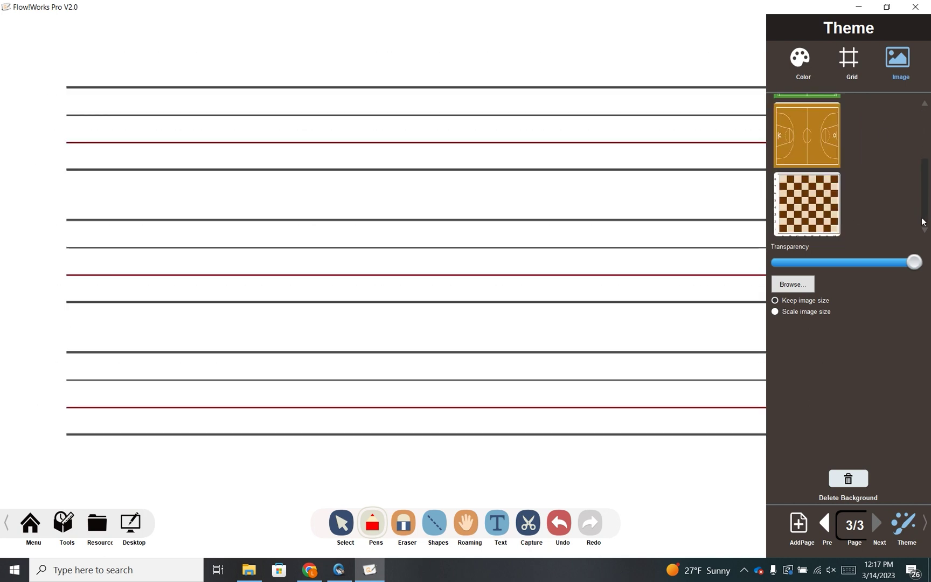
pyautogui.scroll(1, 867, 167)
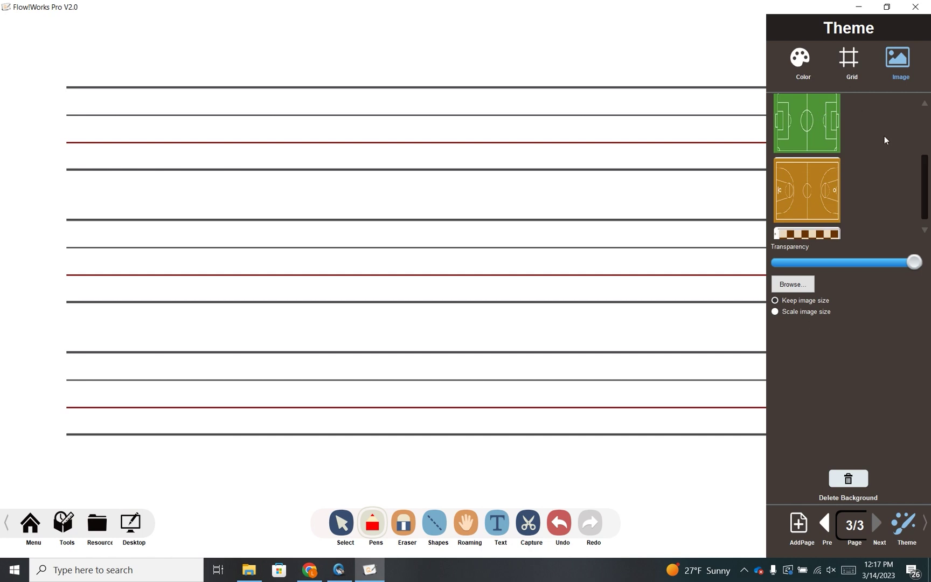
# Set a soccer field background with red and yellow players and the ball in the centre circle.
pyautogui.click(813, 132)
pyautogui.click(822, 345)
pyautogui.click(814, 346)
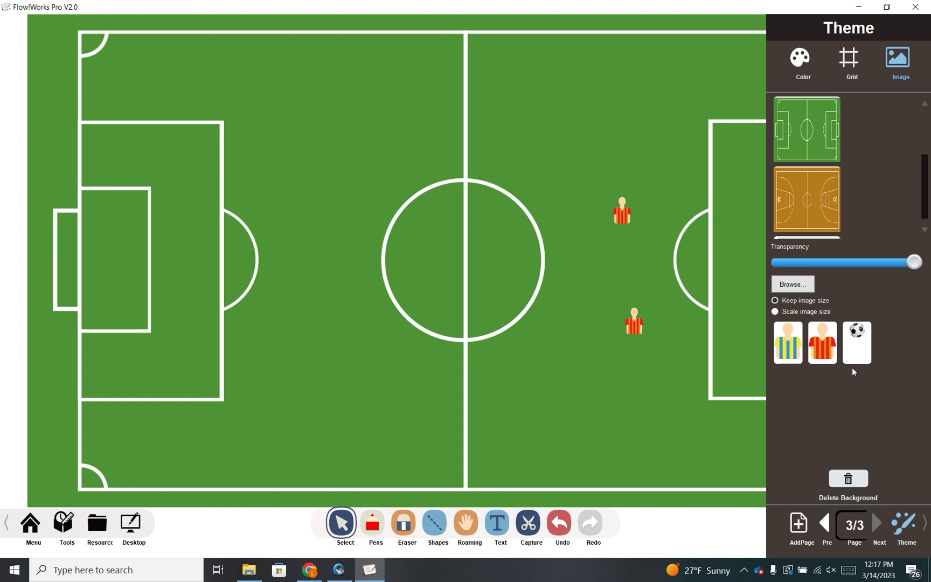
pyautogui.moveTo(822, 344); pyautogui.dragTo(663, 265)
pyautogui.moveTo(789, 340); pyautogui.dragTo(351, 277)
pyautogui.moveTo(858, 339); pyautogui.dragTo(440, 281)
pyautogui.click(719, 532)
pyautogui.moveTo(622, 211)
pyautogui.mouseDown()
pyautogui.moveTo(568, 184)
pyautogui.moveTo(460, 257)
pyautogui.mouseUp()
# Draw two red arrows on the field with the pen: player to ball and an arc across the top.
pyautogui.click(373, 522)
pyautogui.click(491, 380)
pyautogui.moveTo(456, 231); pyautogui.dragTo(475, 261)
pyautogui.moveTo(365, 117)
pyautogui.mouseDown()
pyautogui.moveTo(616, 118)
pyautogui.moveTo(605, 135)
pyautogui.mouseUp()
# Reopen the page background settings and browse for a background image file.
pyautogui.click(897, 525)
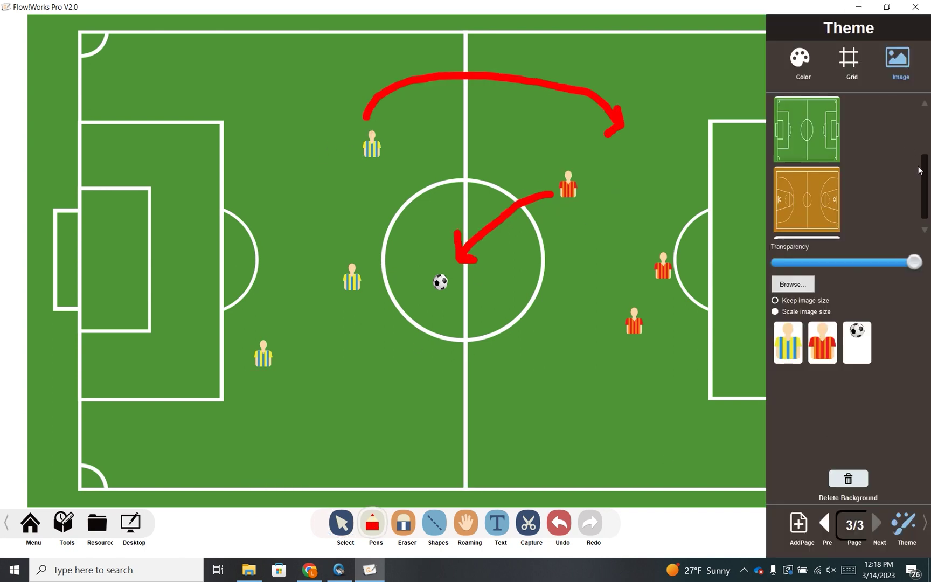
pyautogui.scroll(-1, 918, 170)
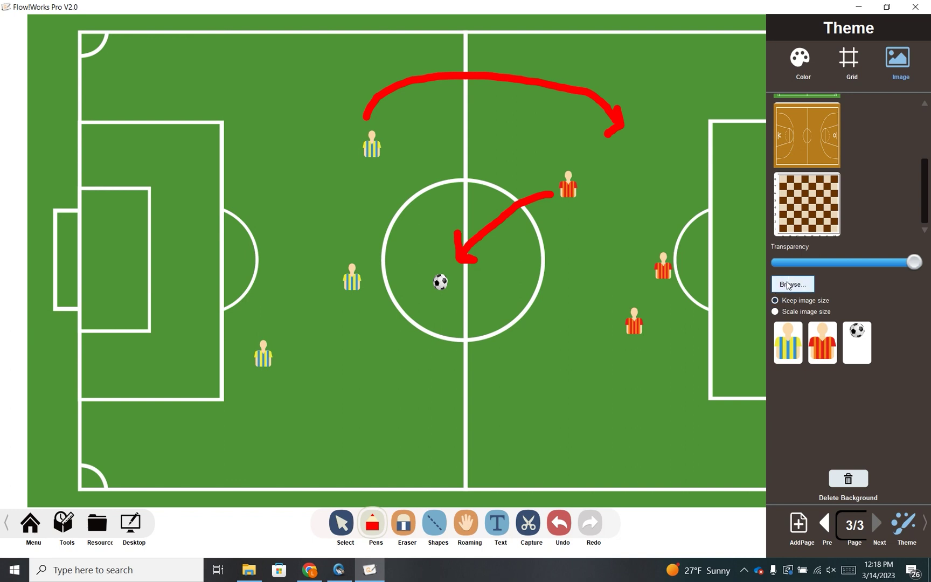
pyautogui.click(788, 286)
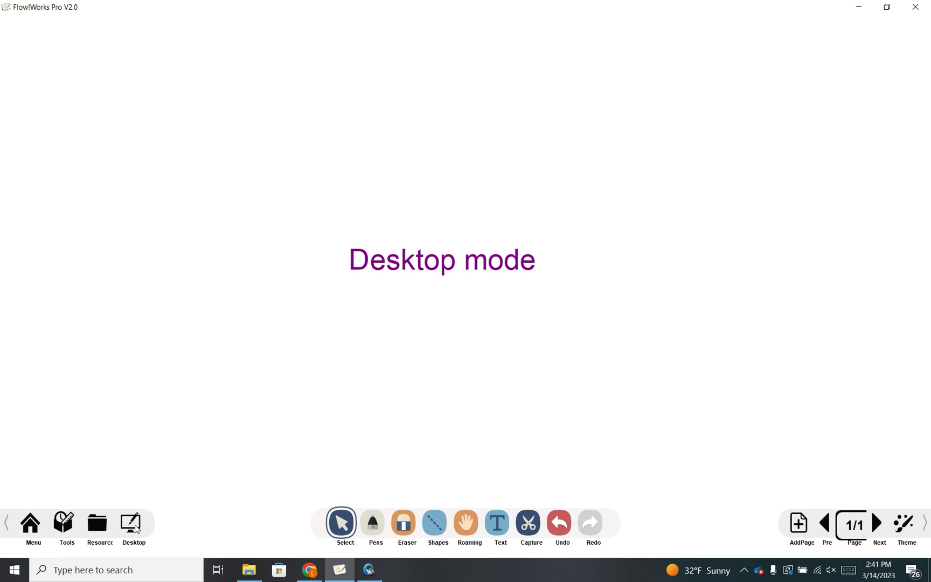
# Minimize the whiteboard to desktop mode and move the floating Flow button off the desktop icons.
pyautogui.click(131, 523)
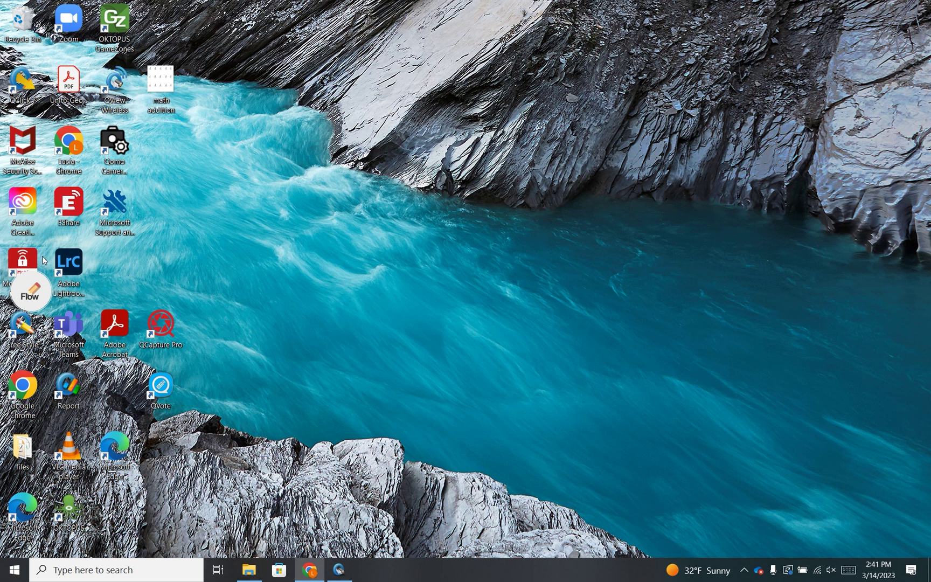
pyautogui.moveTo(33, 291); pyautogui.dragTo(196, 219)
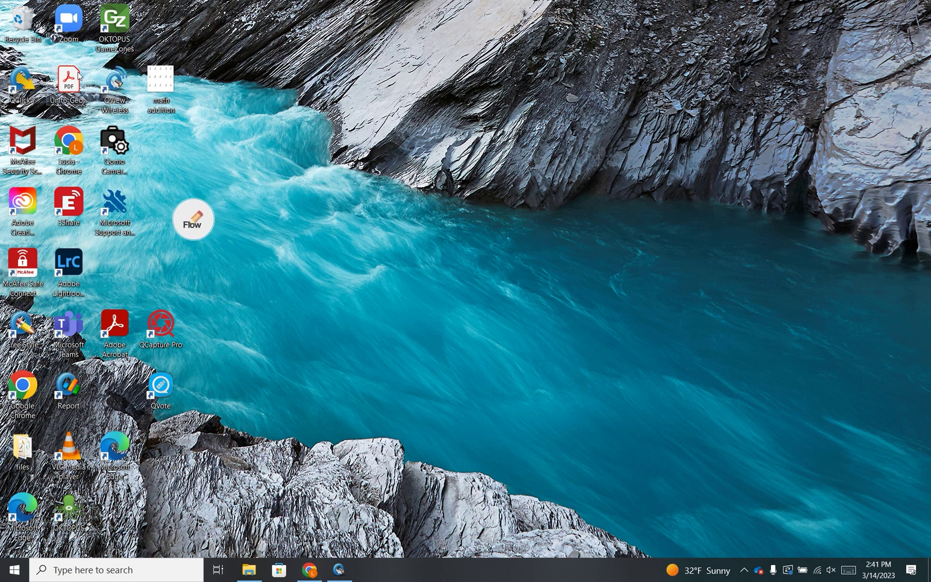
# Open the math addition.gif worksheet in Photos and enlarge it.
pyautogui.doubleClick(167, 87)
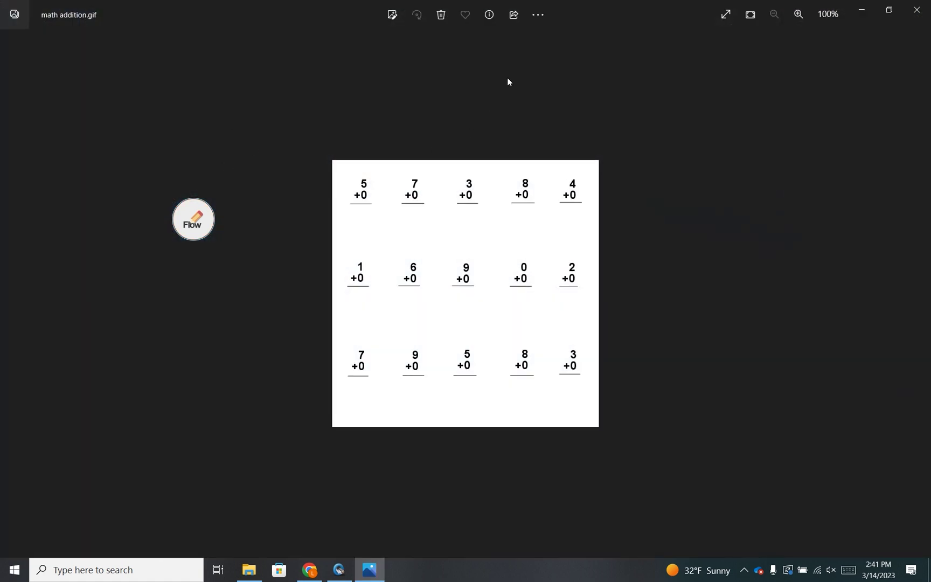
pyautogui.click(796, 13)
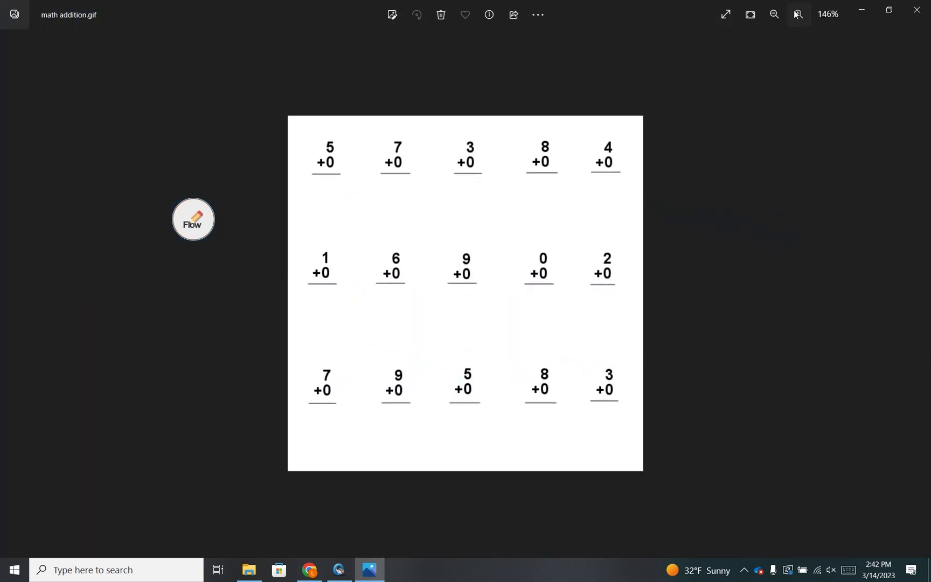
pyautogui.click(796, 13)
# Switch the Flow annotation tools to the pen with black ink.
pyautogui.click(199, 214)
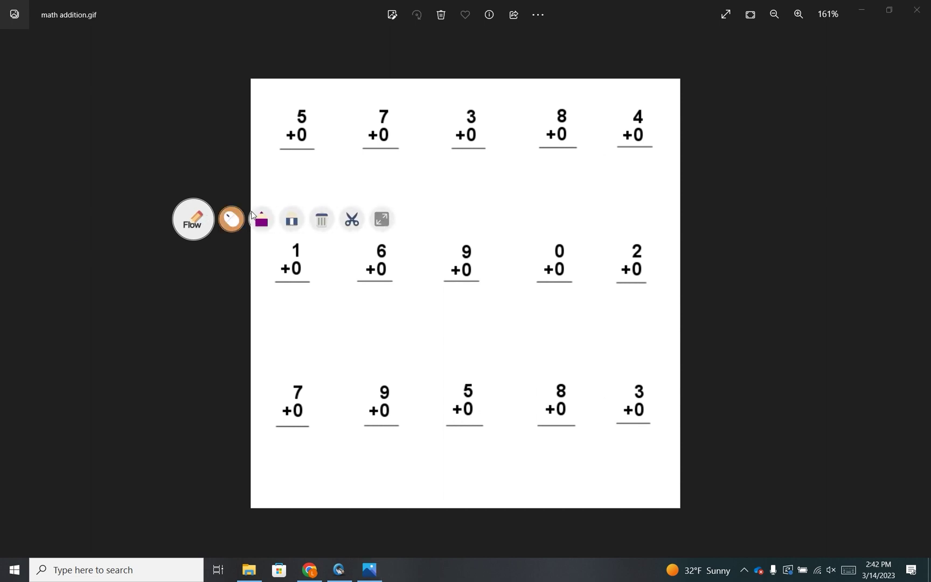
pyautogui.click(261, 218)
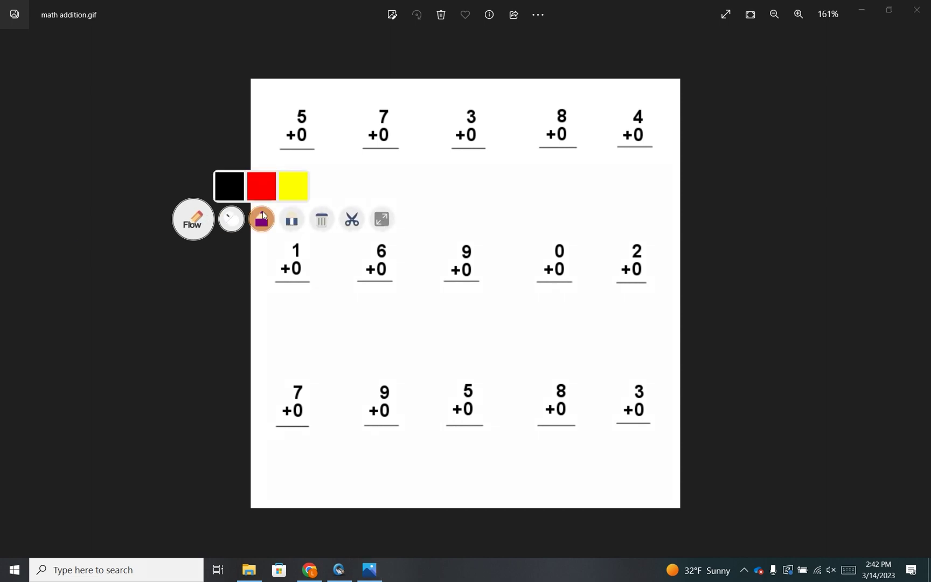
pyautogui.click(199, 220)
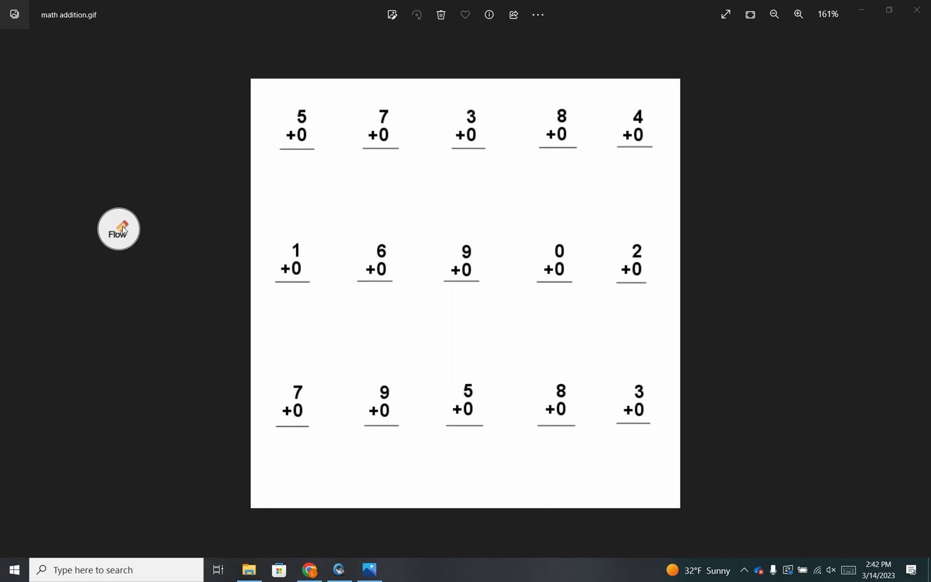
pyautogui.click(123, 230)
pyautogui.click(191, 232)
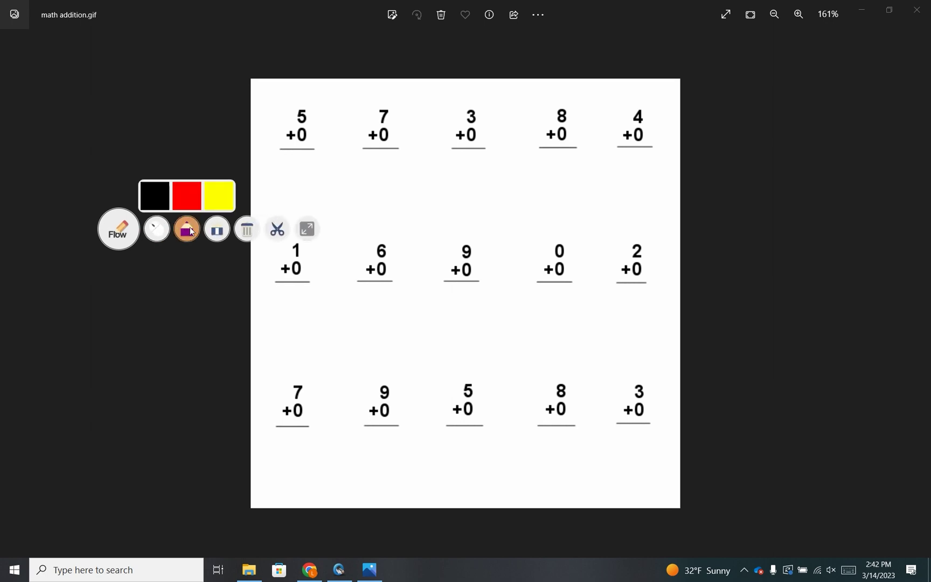
pyautogui.click(144, 199)
# Handwrite answers 5, 7, 0 and 8 under the top-row sums, plus an answer under 4 +0.
pyautogui.moveTo(289, 159)
pyautogui.mouseDown()
pyautogui.moveTo(289, 172)
pyautogui.moveTo(308, 165)
pyautogui.moveTo(286, 181)
pyautogui.mouseUp()
pyautogui.moveTo(290, 160); pyautogui.dragTo(304, 159)
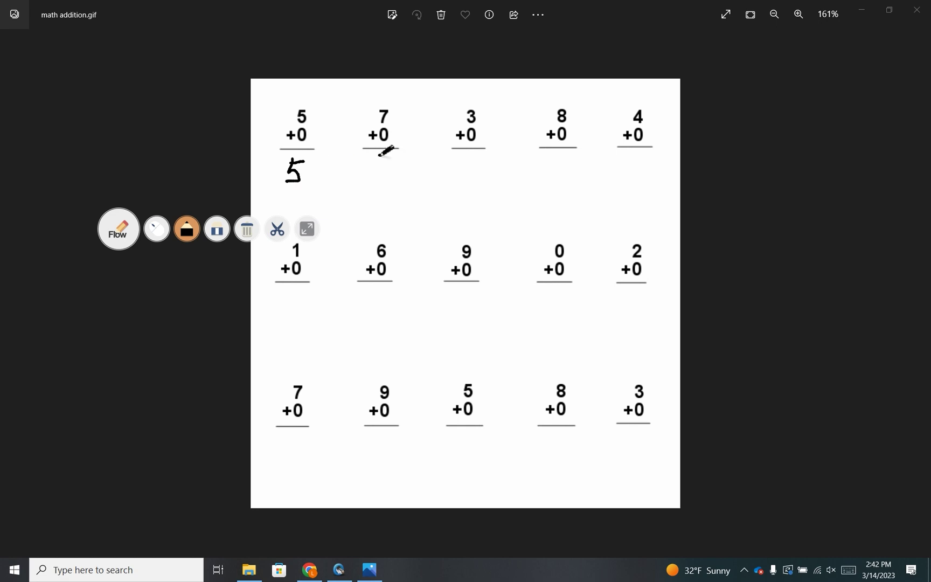
pyautogui.moveTo(379, 156); pyautogui.dragTo(390, 186)
pyautogui.moveTo(478, 151)
pyautogui.mouseDown()
pyautogui.moveTo(460, 161)
pyautogui.moveTo(471, 176)
pyautogui.moveTo(481, 152)
pyautogui.mouseUp()
pyautogui.moveTo(564, 154)
pyautogui.mouseDown()
pyautogui.moveTo(539, 175)
pyautogui.moveTo(564, 154)
pyautogui.mouseUp()
pyautogui.moveTo(636, 163)
pyautogui.mouseDown()
pyautogui.moveTo(643, 156)
pyautogui.moveTo(652, 185)
pyautogui.mouseUp()
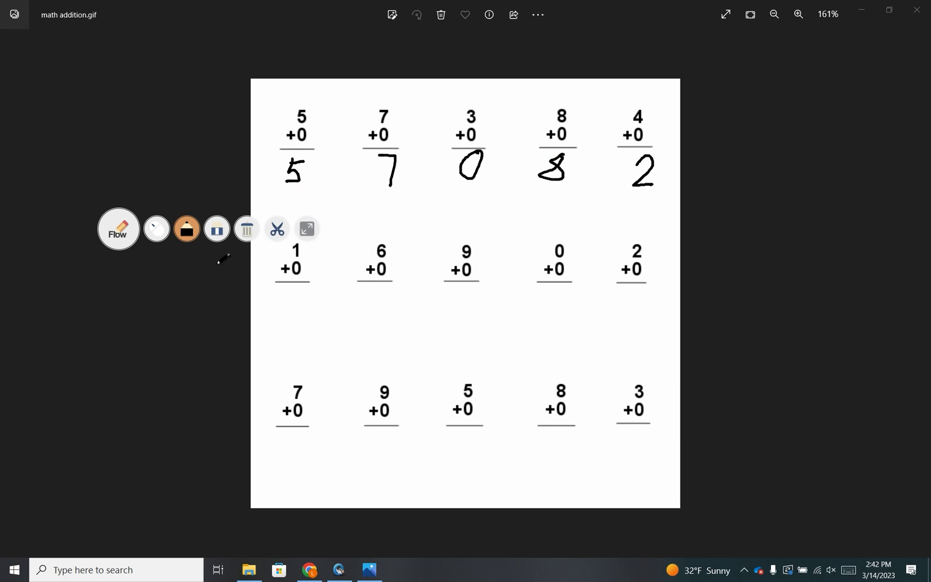
# Erase the wrong 2 under 4 +0 and write 4 instead.
pyautogui.click(216, 229)
pyautogui.moveTo(634, 153)
pyautogui.mouseDown()
pyautogui.moveTo(646, 181)
pyautogui.moveTo(612, 200)
pyautogui.mouseUp()
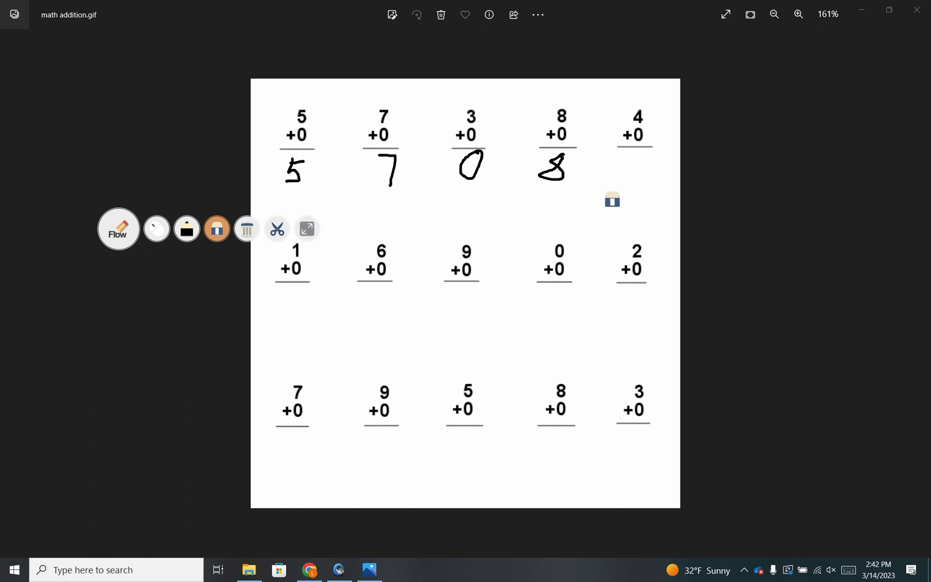
pyautogui.click(188, 229)
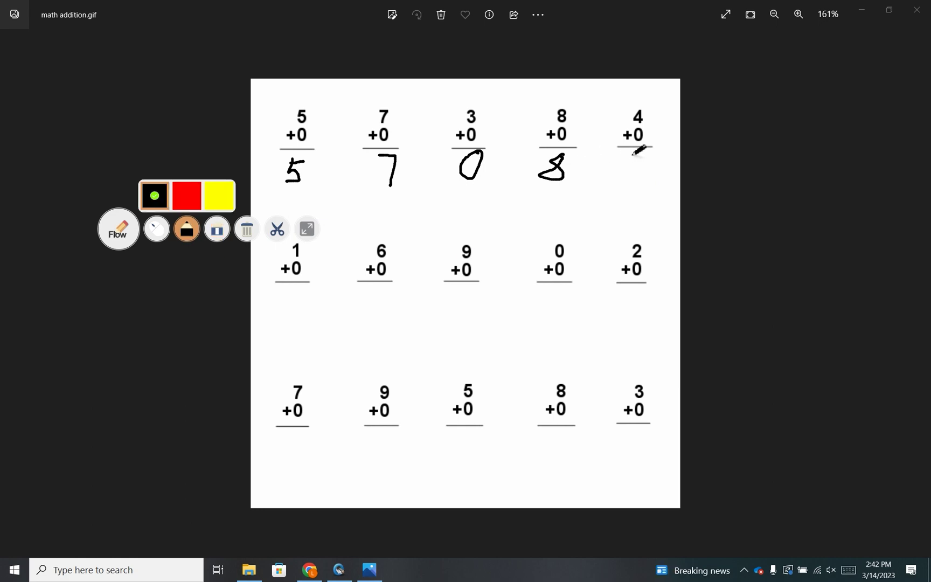
pyautogui.moveTo(634, 154)
pyautogui.mouseDown()
pyautogui.moveTo(611, 179)
pyautogui.moveTo(636, 171)
pyautogui.moveTo(633, 156)
pyautogui.moveTo(639, 185)
pyautogui.mouseUp()
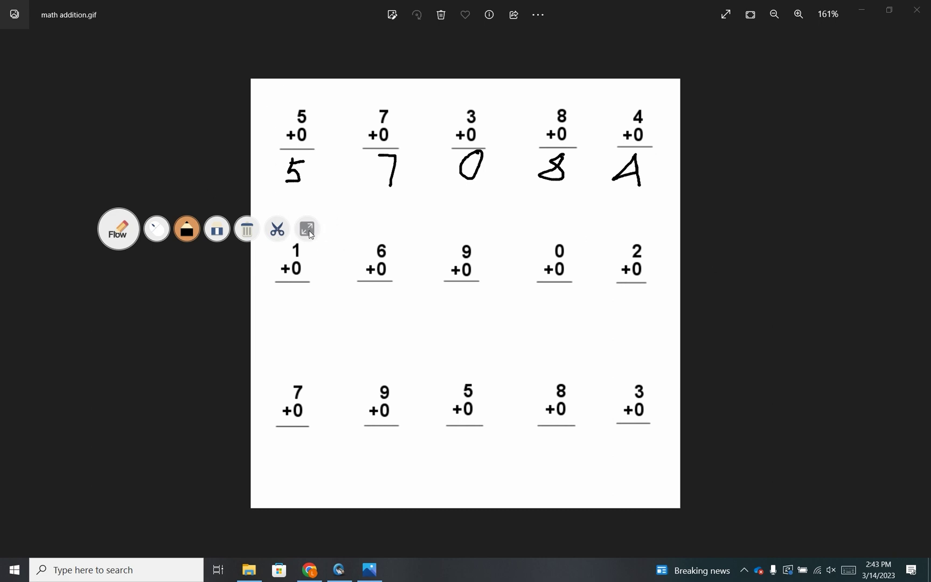
# Take a rectangular snip of the whole inked worksheet and add it as a new whiteboard page.
pyautogui.click(280, 231)
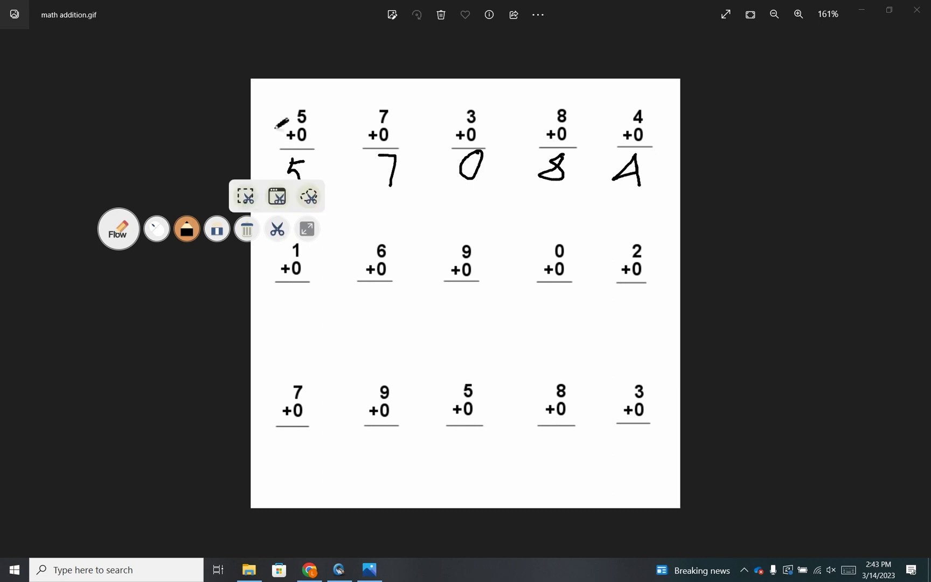
pyautogui.click(249, 197)
pyautogui.moveTo(245, 77); pyautogui.dragTo(681, 506)
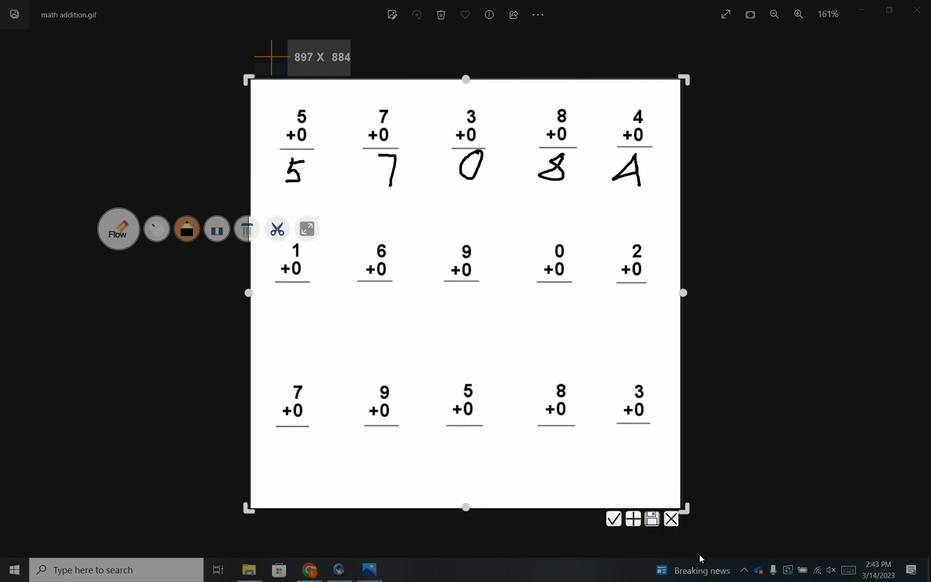
pyautogui.click(633, 517)
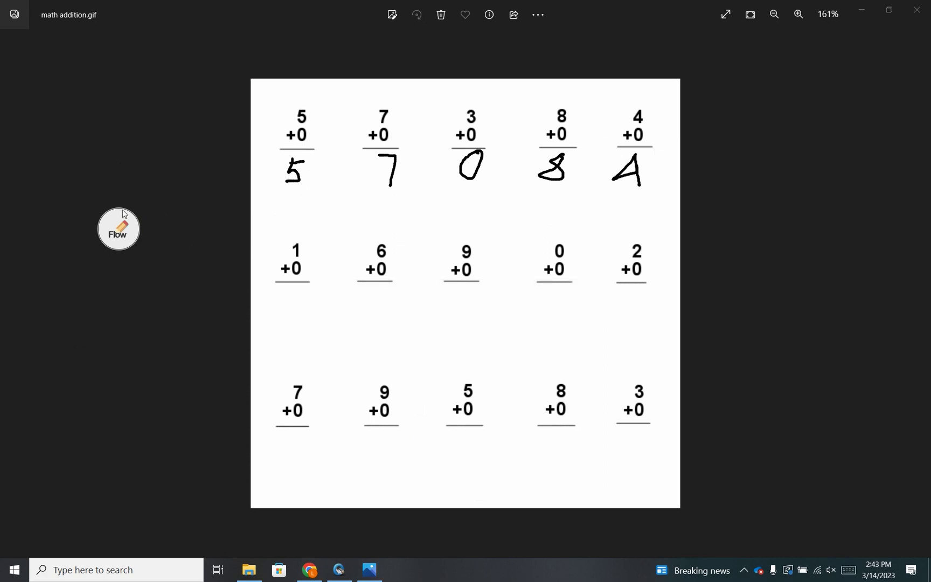
# Clear all handwritten ink from the screen and return to the full FlowWorks Pro window.
pyautogui.click(119, 235)
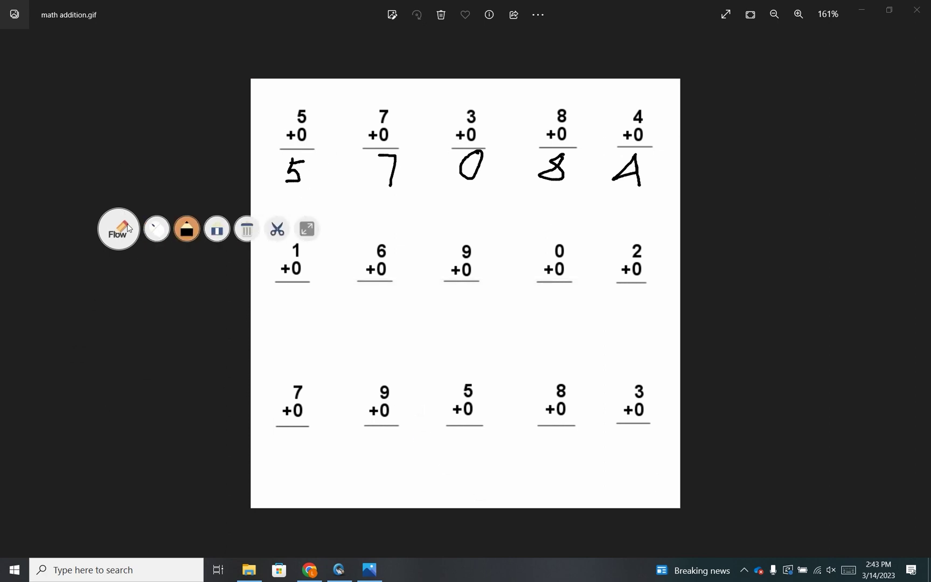
pyautogui.click(246, 233)
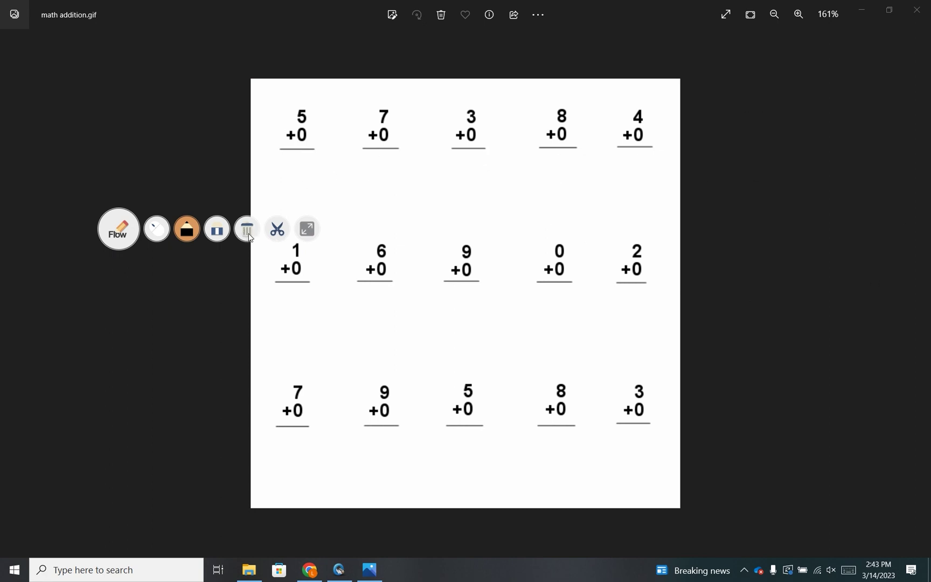
pyautogui.click(307, 228)
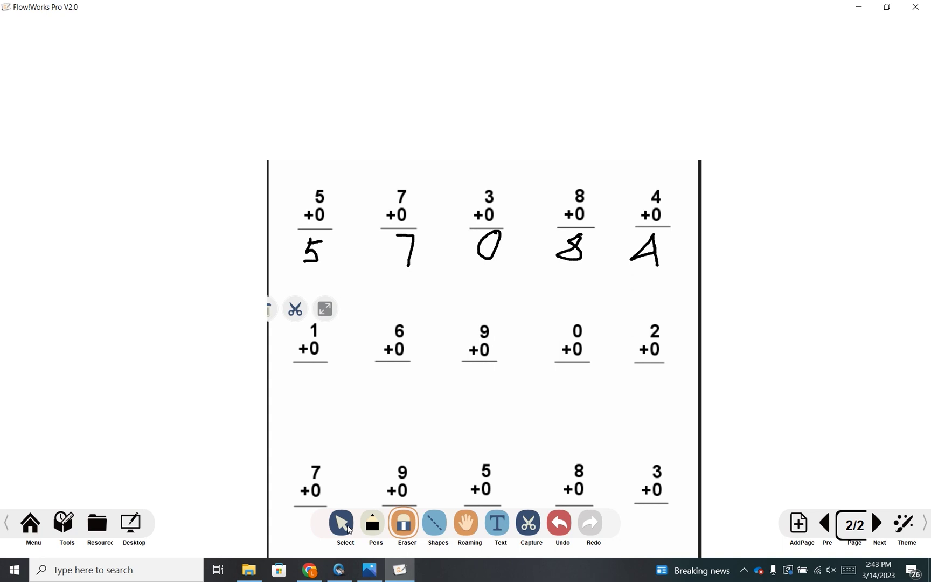
# Select the captured worksheet image and drag it higher on page 2.
pyautogui.click(344, 525)
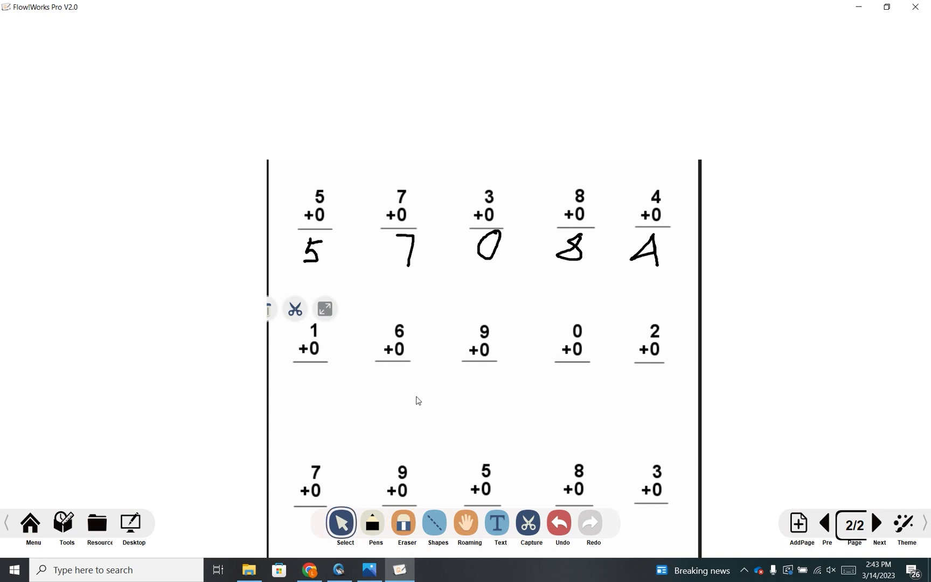
pyautogui.moveTo(429, 426); pyautogui.dragTo(426, 337)
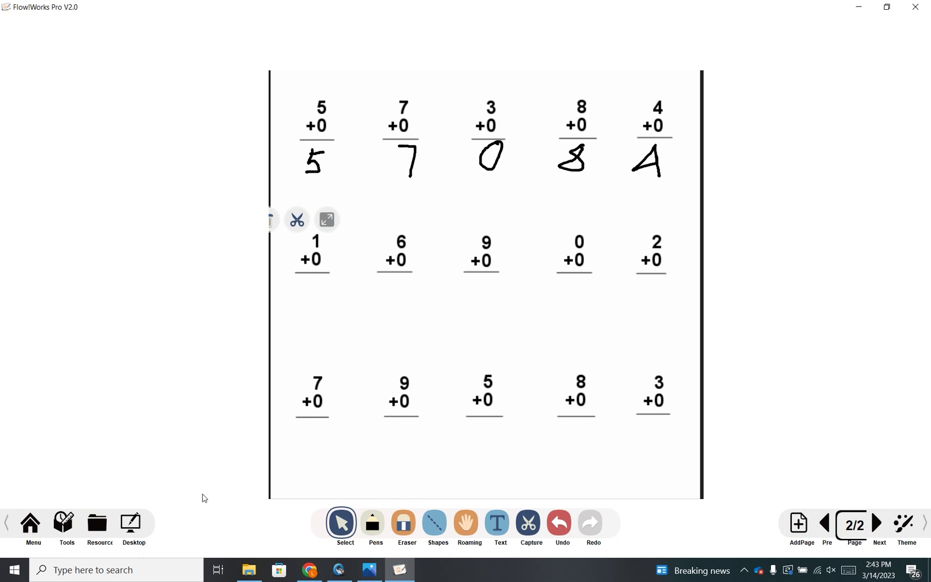